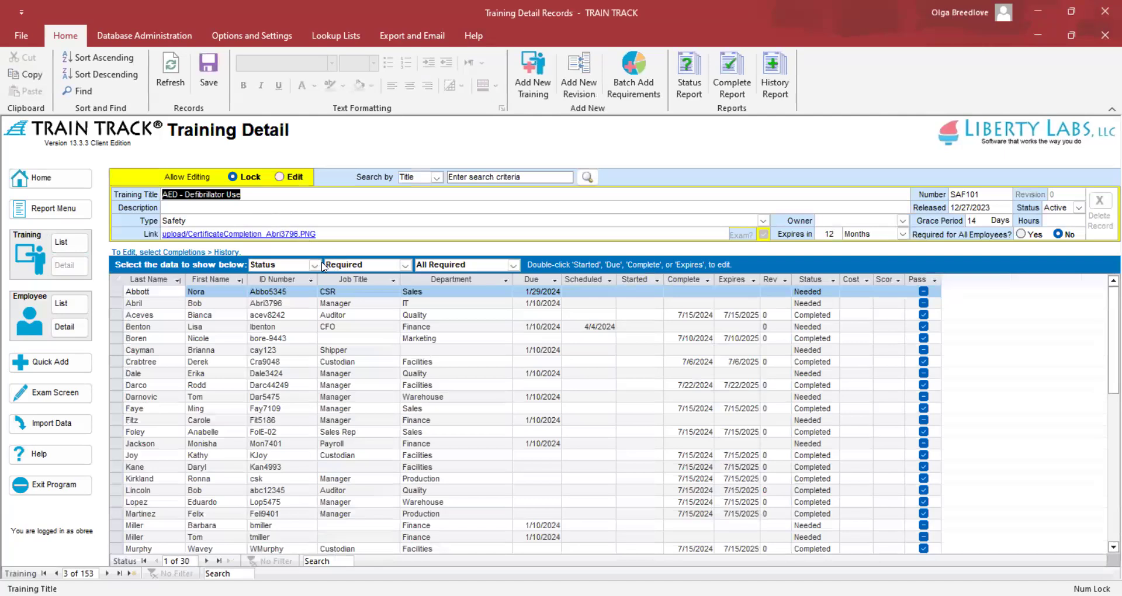
# Change the AED - Defibrillator Use data view from Status to Classes
pyautogui.click(314, 265)
pyautogui.click(310, 279)
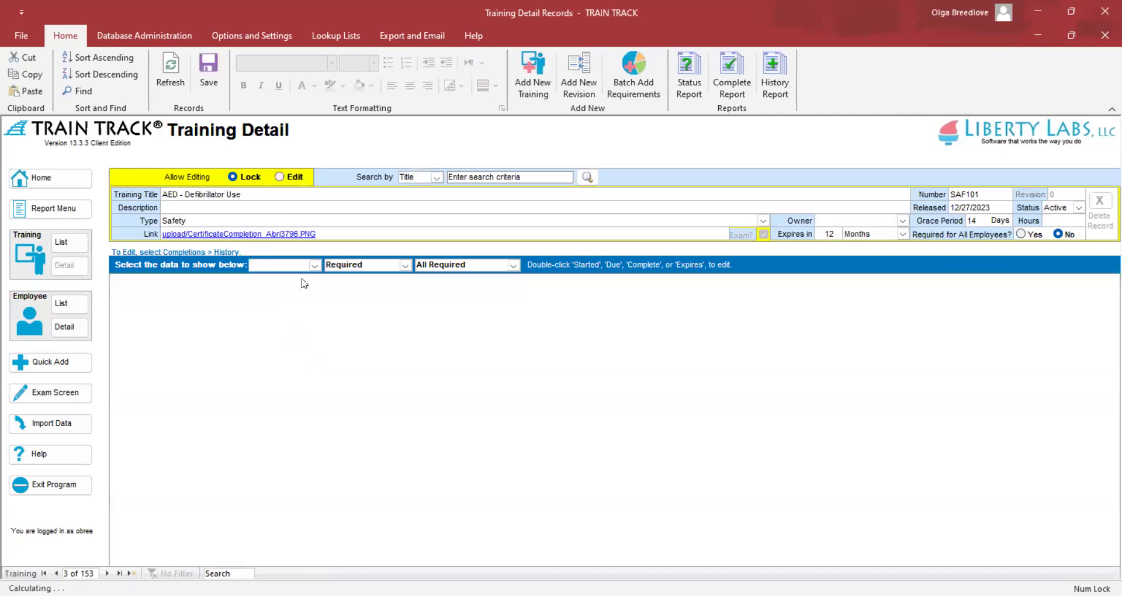
pyautogui.click(351, 302)
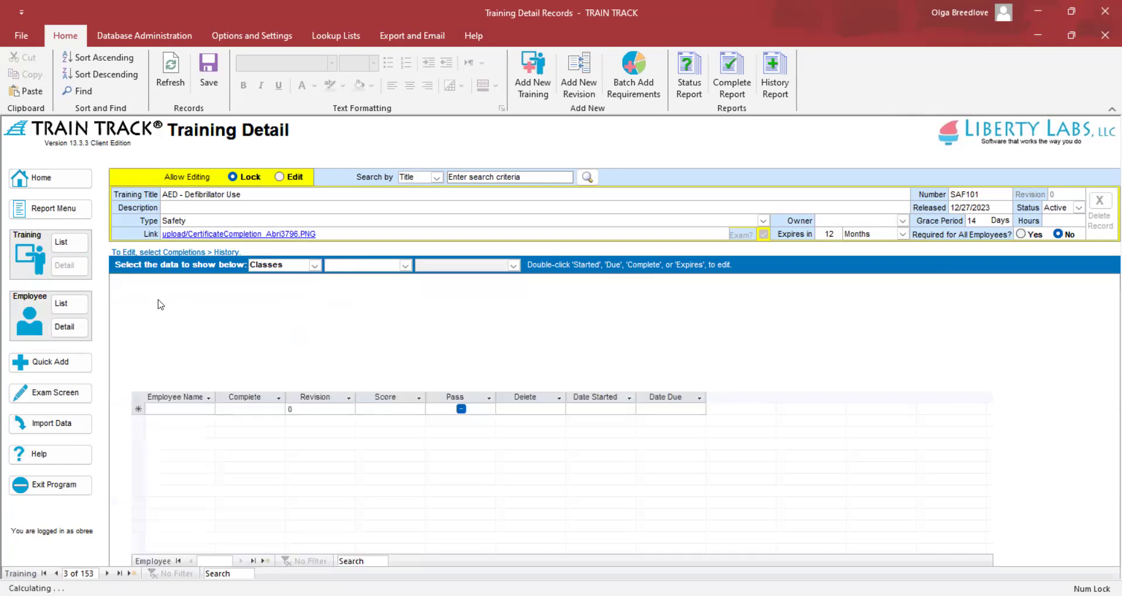
# Schedule a class on 7/31/2024 with a 1:00 PM start and a 12:00 PM end
pyautogui.click(182, 290)
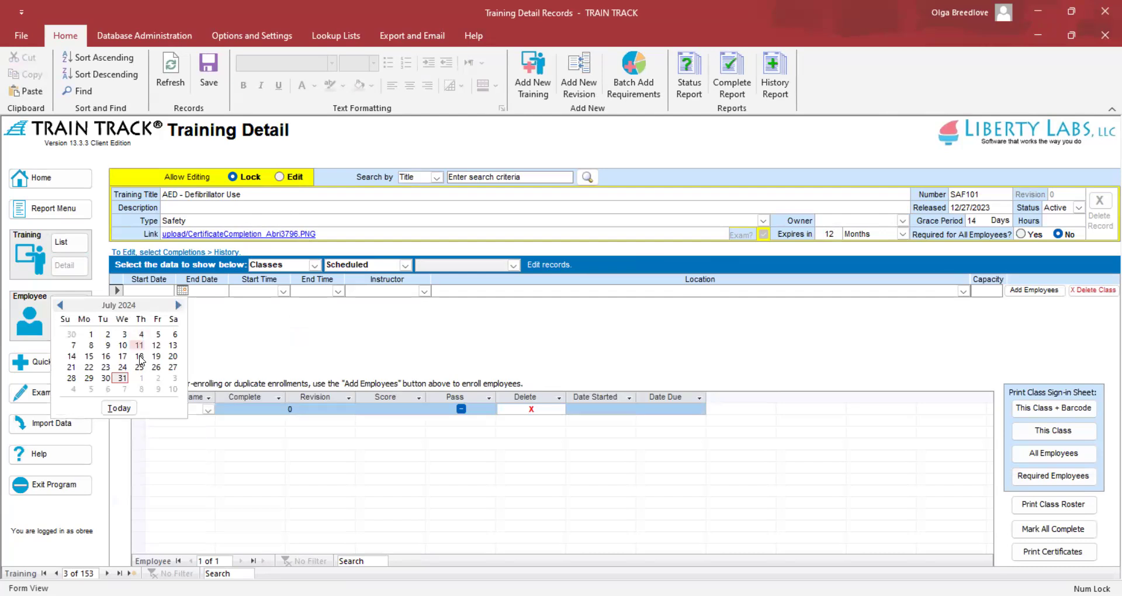
pyautogui.click(121, 378)
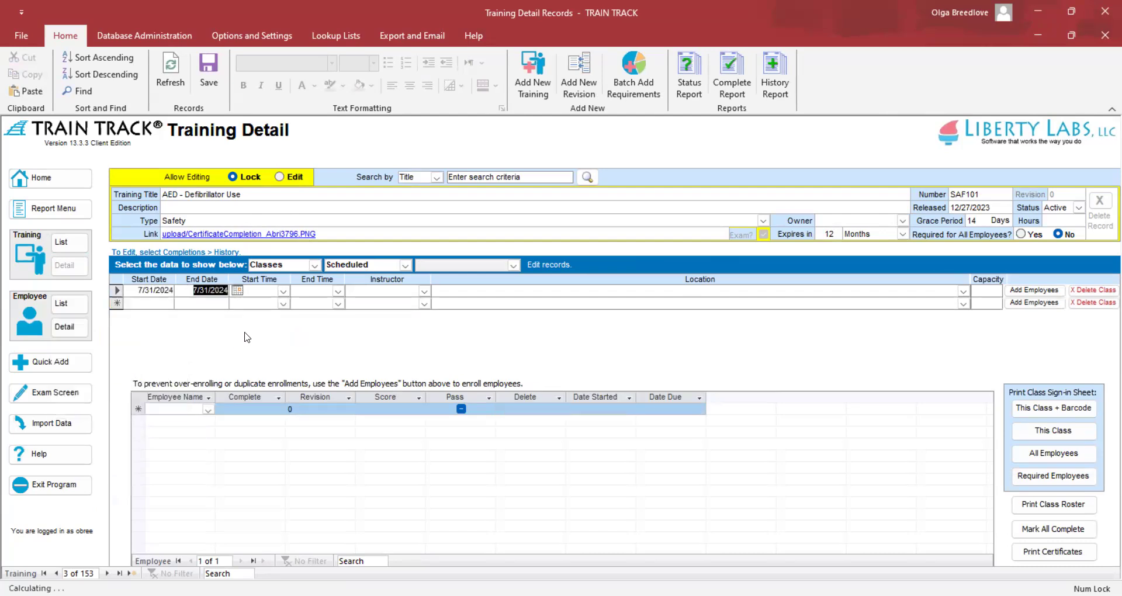
pyautogui.click(283, 291)
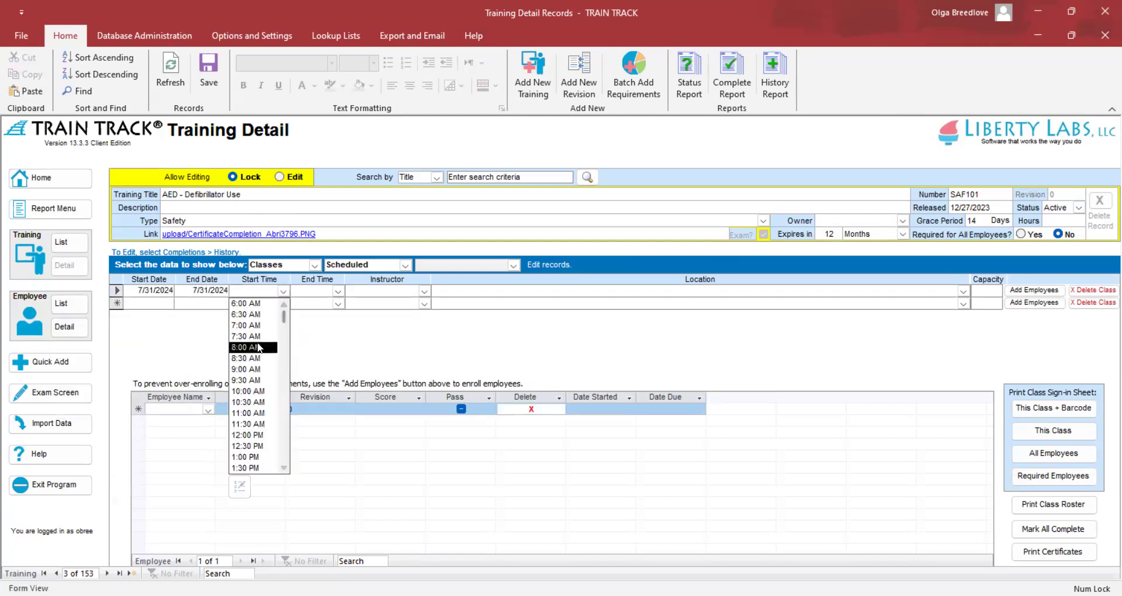
pyautogui.click(259, 347)
pyautogui.click(283, 291)
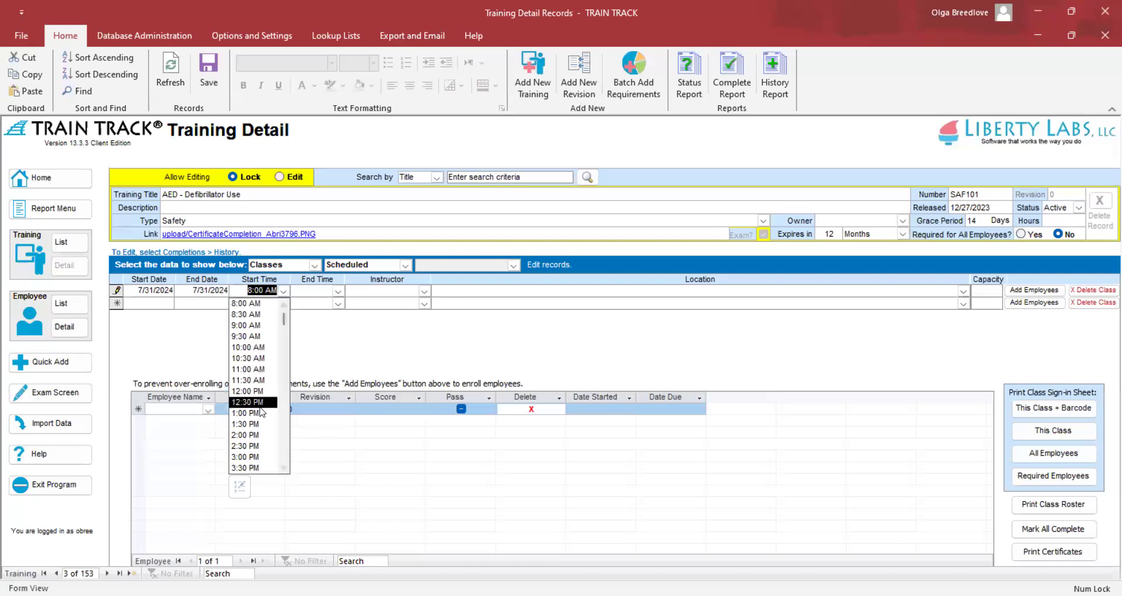
pyautogui.click(261, 413)
pyautogui.click(338, 291)
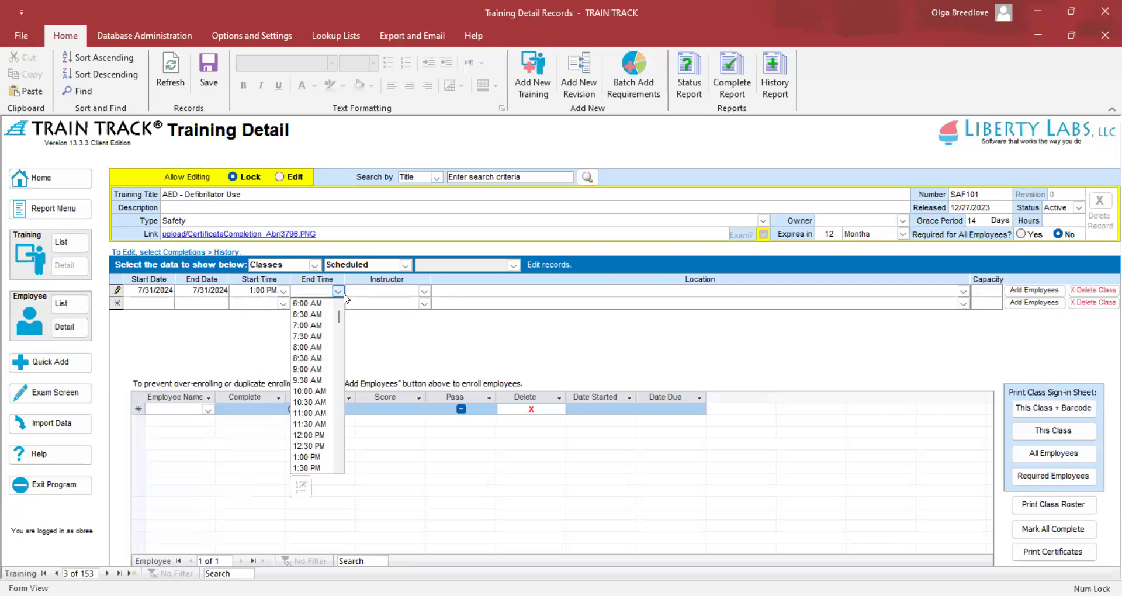
pyautogui.click(309, 435)
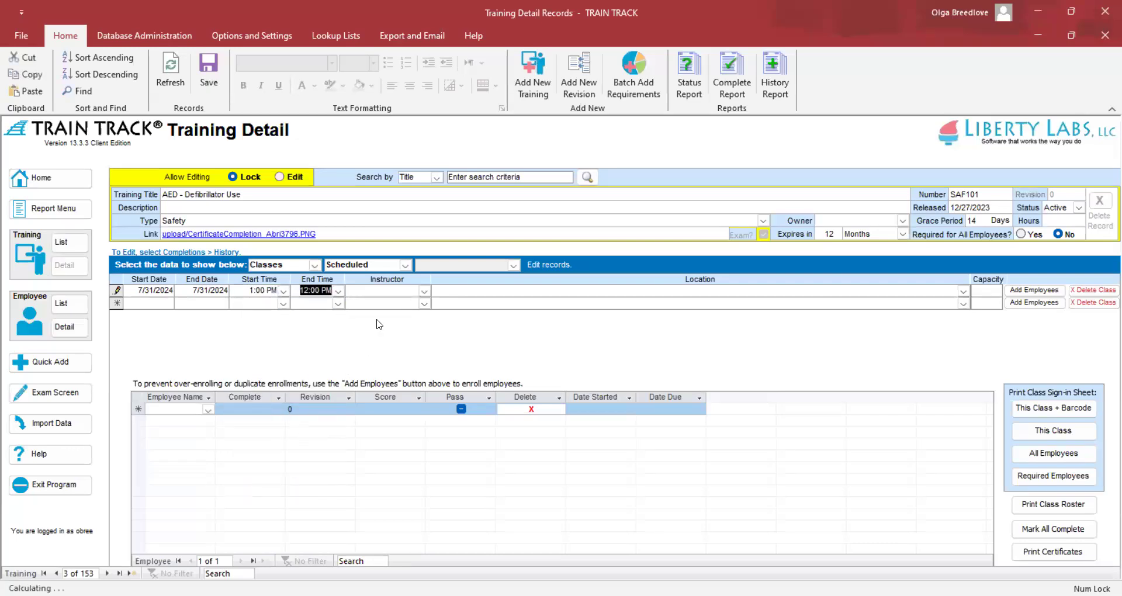
pyautogui.click(425, 292)
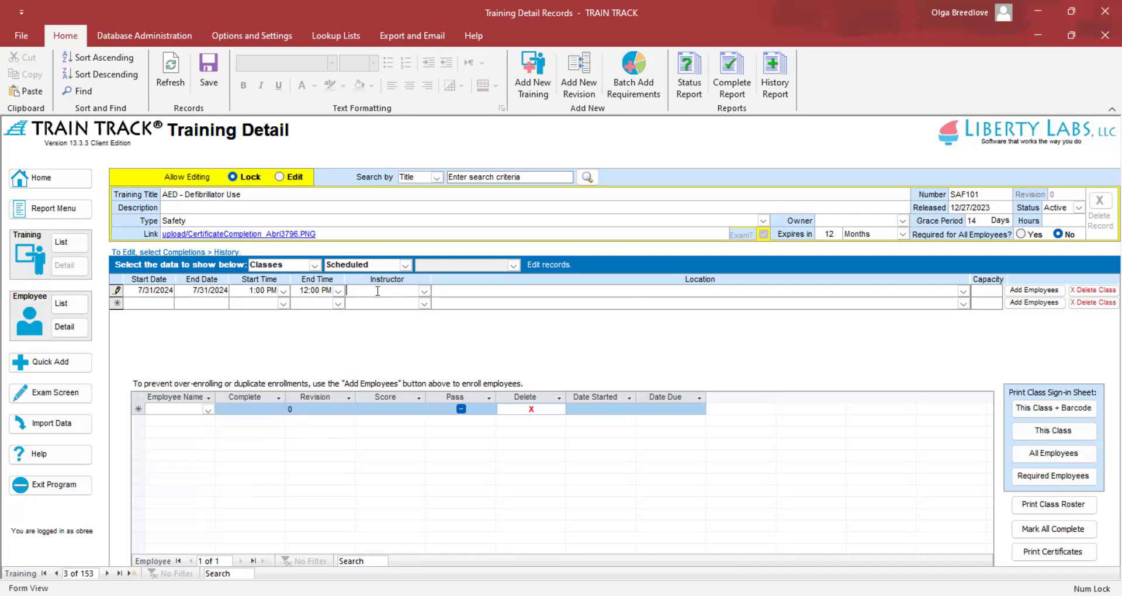
# Enter Red Cross Rep as the class instructor and accept the unlisted-instructor prompt
pyautogui.write('Red Cross Rep')
pyautogui.press('Tab')
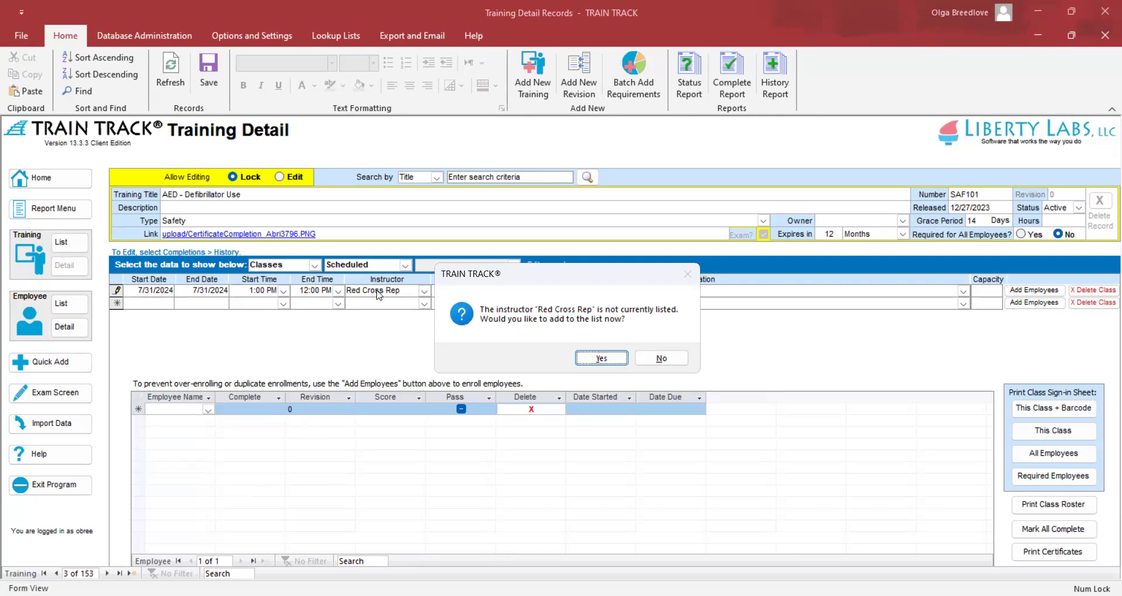
pyautogui.press('Return')
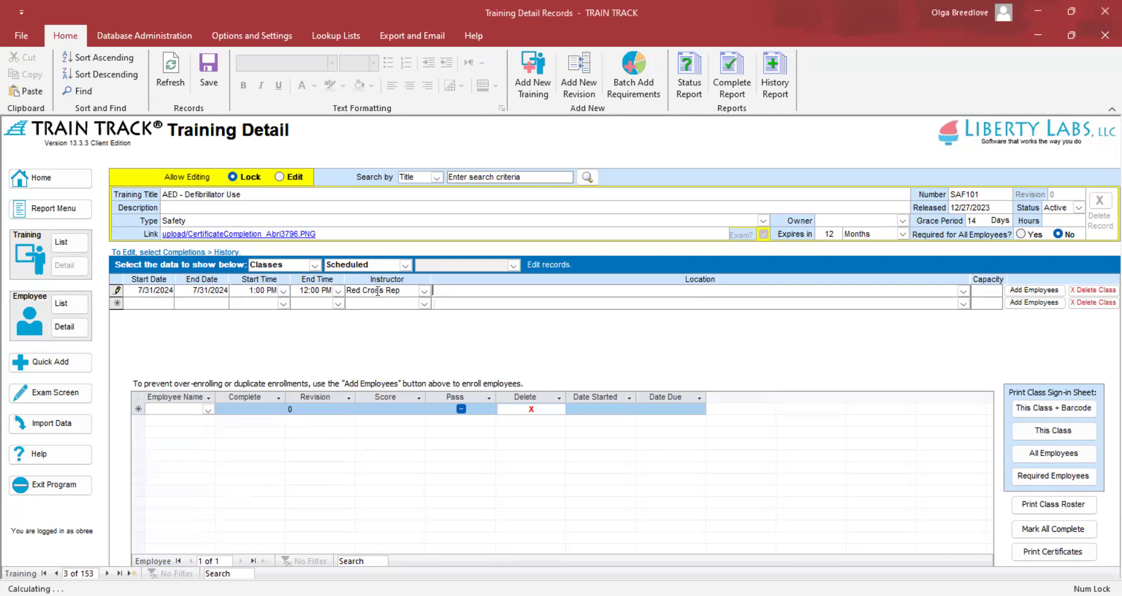
pyautogui.doubleClick(378, 291)
pyautogui.click(376, 291)
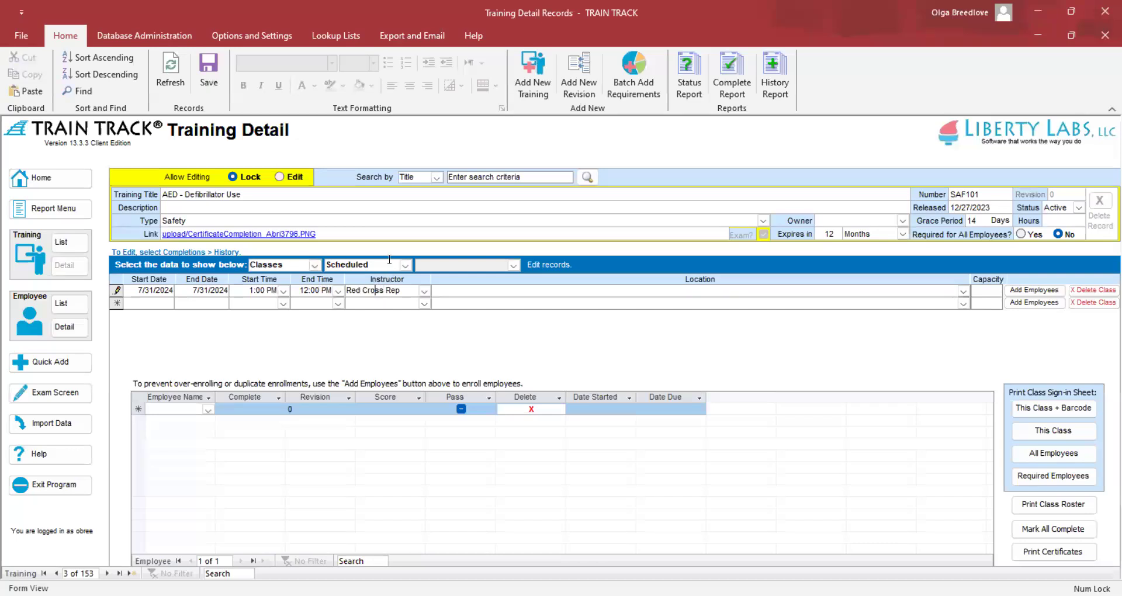
pyautogui.click(404, 265)
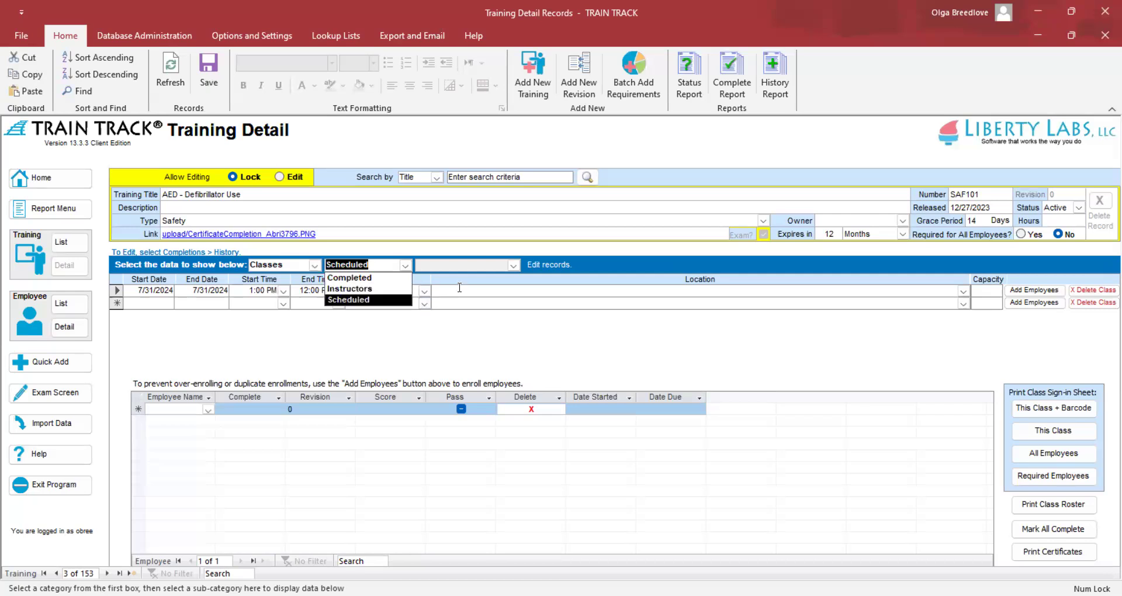
# Set the class location to Meeting Room A and save the class location list with capacity 15
pyautogui.click(354, 299)
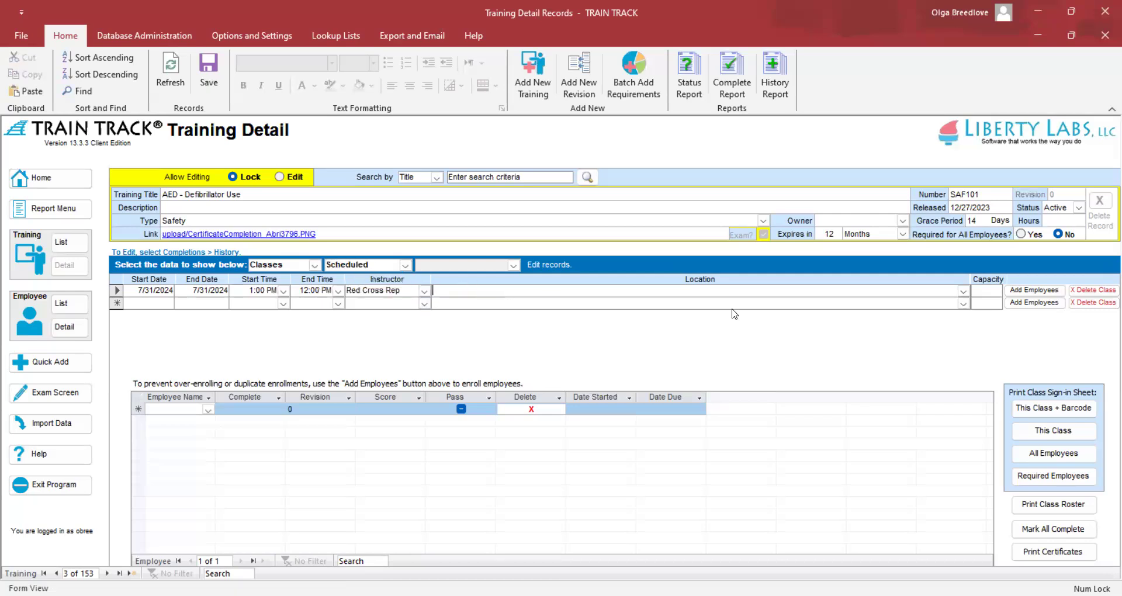
pyautogui.click(963, 292)
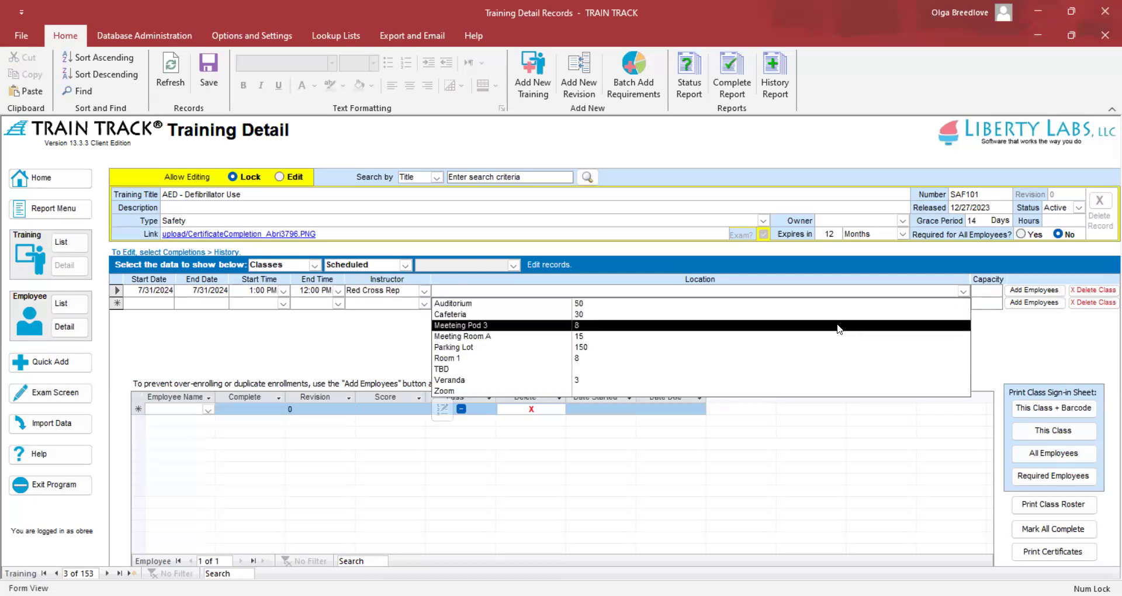
pyautogui.click(828, 336)
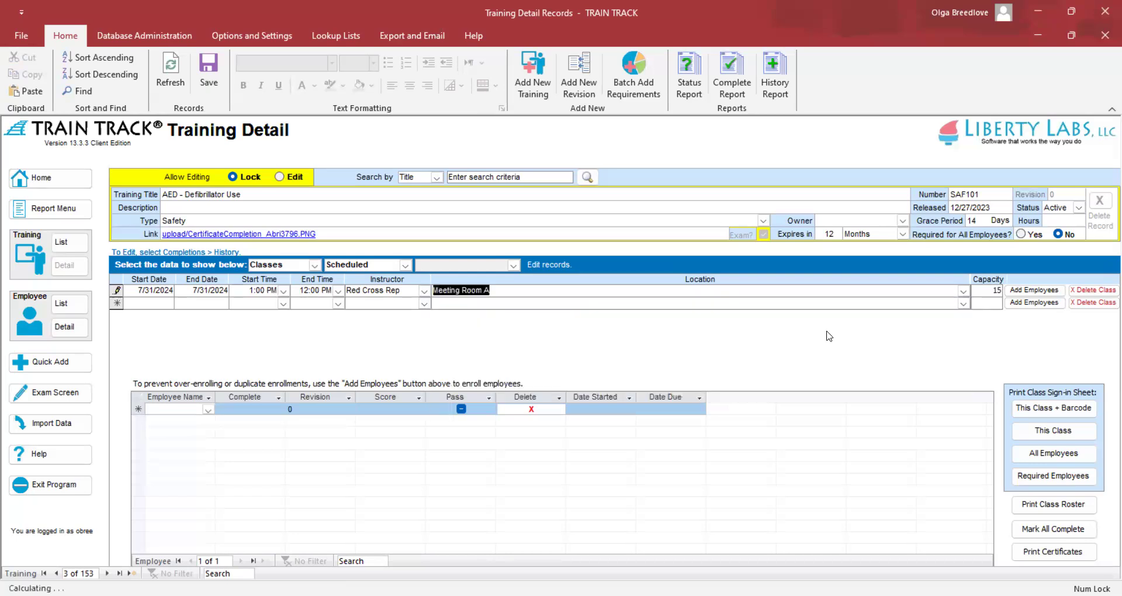
pyautogui.click(549, 290)
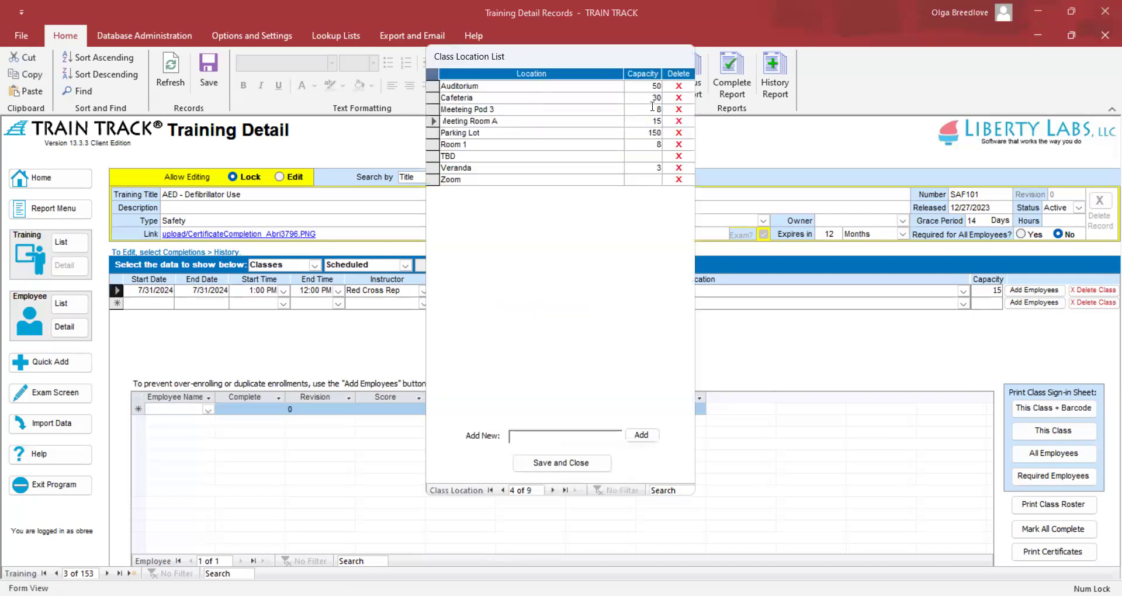
pyautogui.click(571, 462)
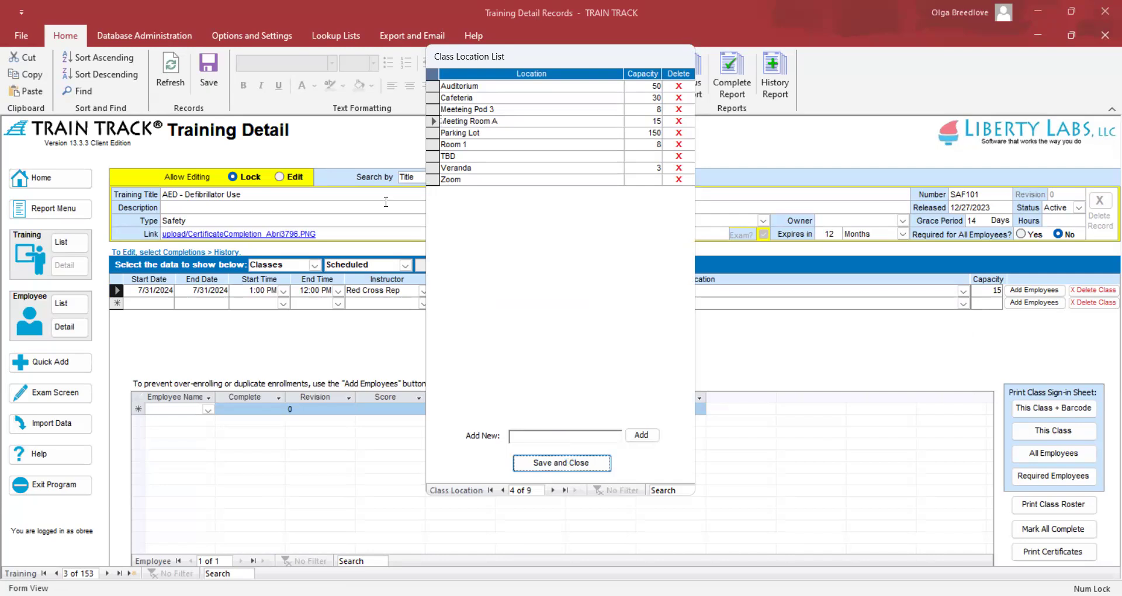
pyautogui.click(335, 35)
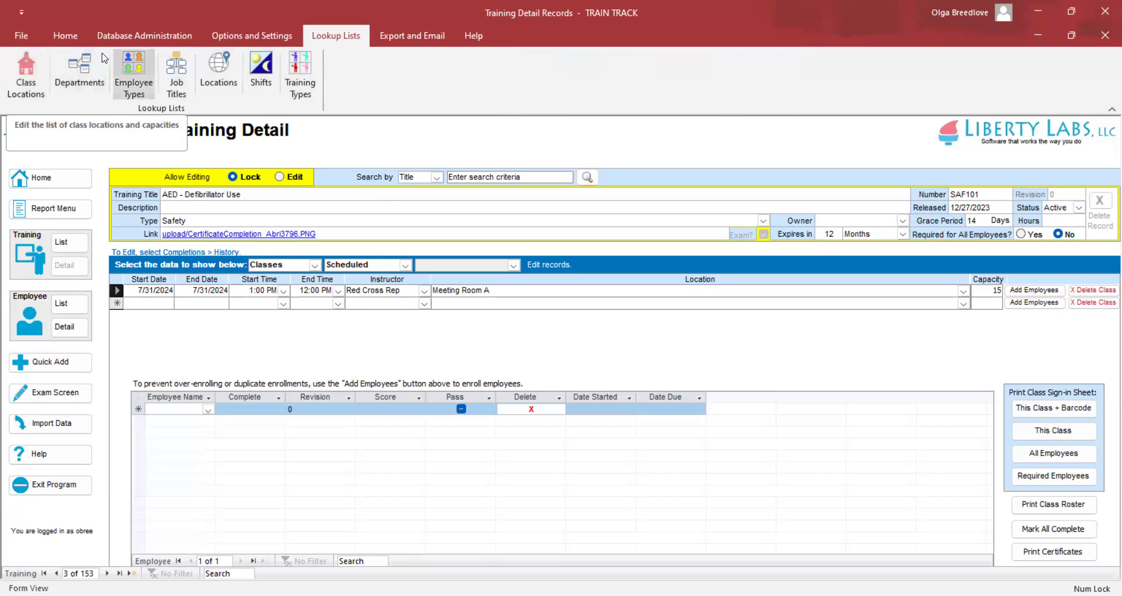
pyautogui.click(65, 36)
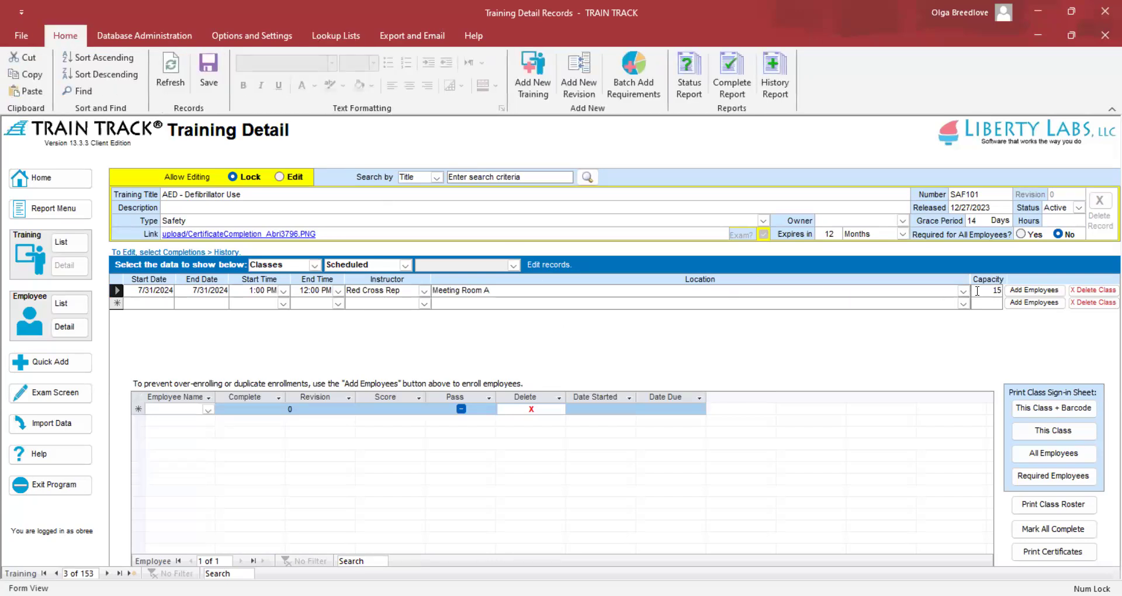
# Begin adding employees to the class and tick two individual employees
pyautogui.click(1017, 291)
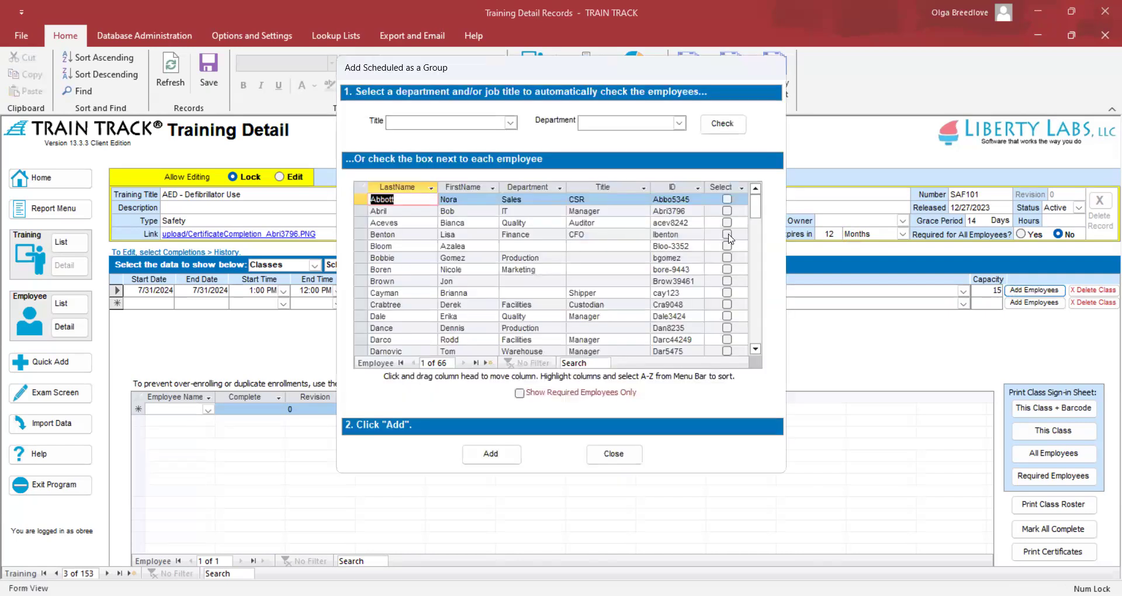
pyautogui.click(727, 234)
pyautogui.click(727, 281)
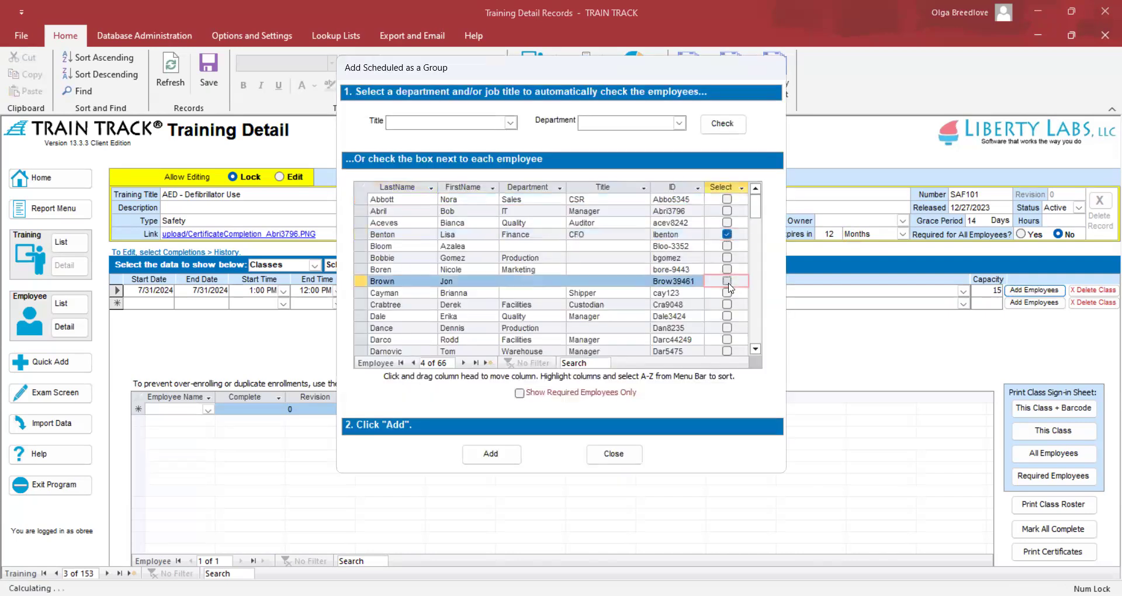
# Tick all employees with the title Auditor in the Management department
pyautogui.click(510, 122)
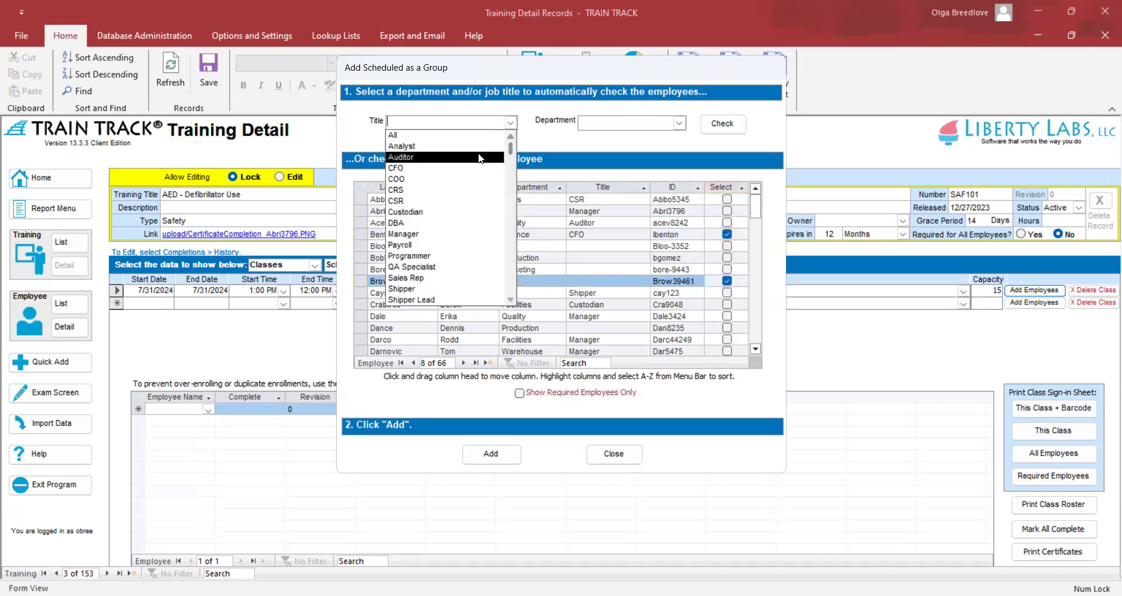
pyautogui.click(478, 152)
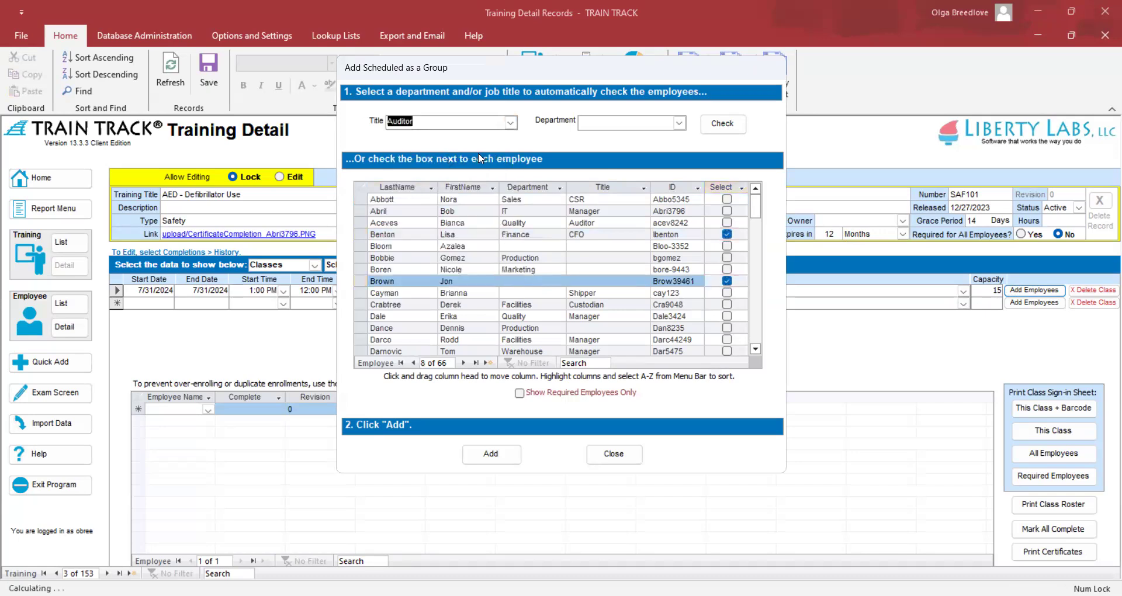
pyautogui.click(679, 123)
pyautogui.click(639, 170)
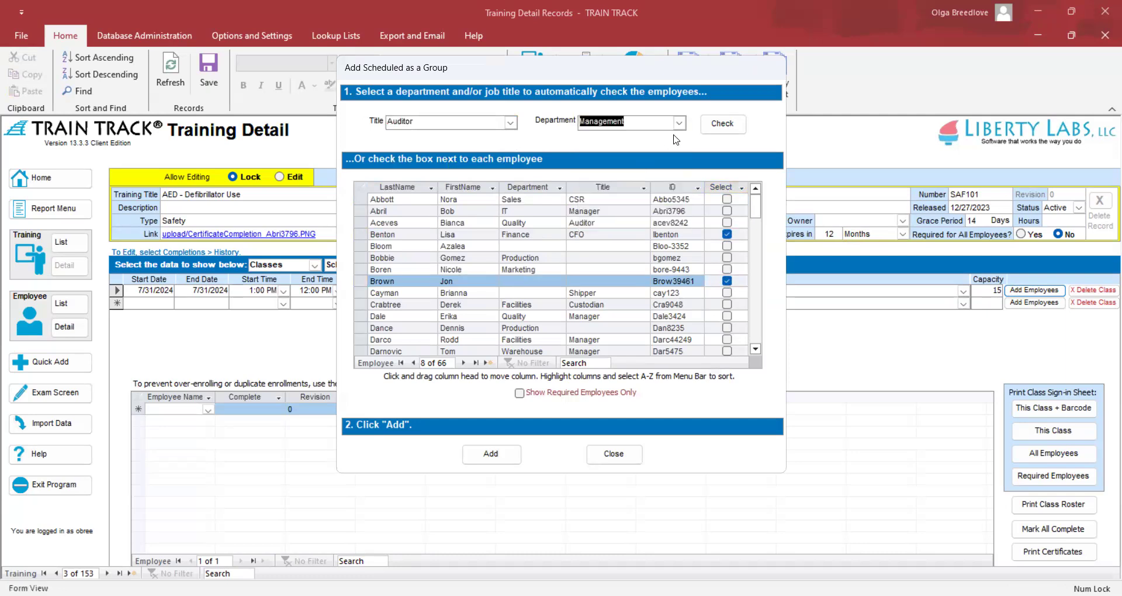
pyautogui.click(715, 127)
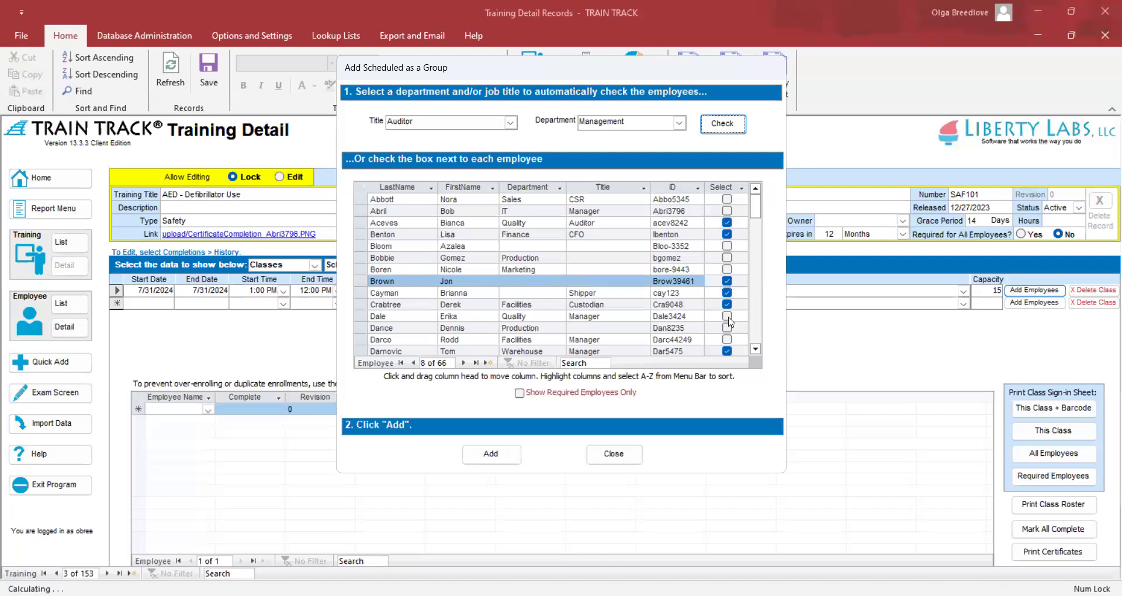
pyautogui.scroll(-1, 744, 226)
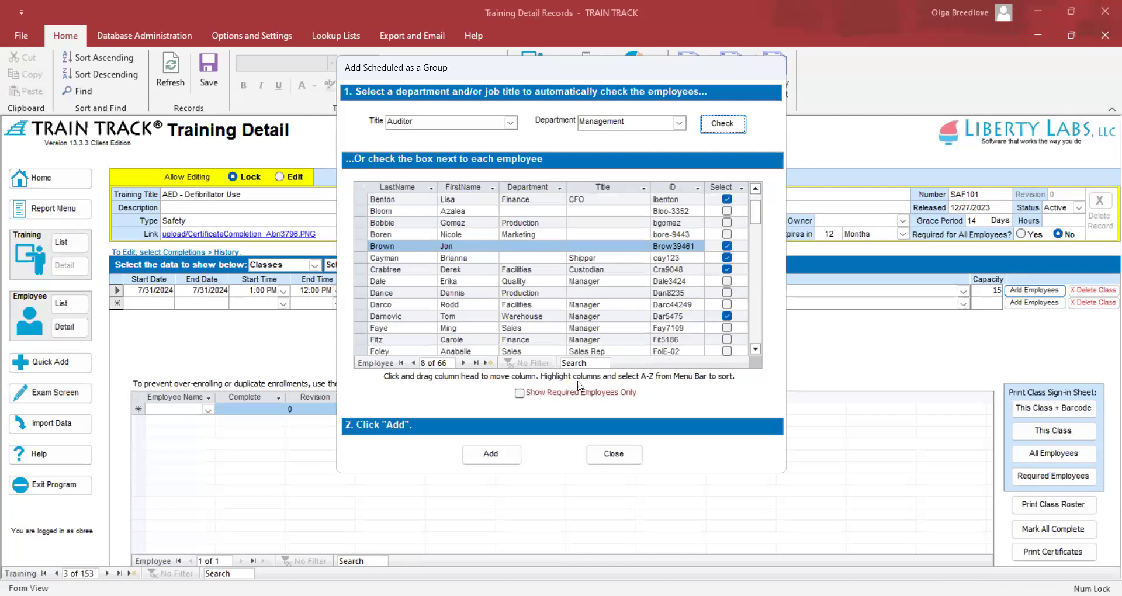
# Limit the list to employees required for this training and enroll the ticked employees
pyautogui.click(520, 393)
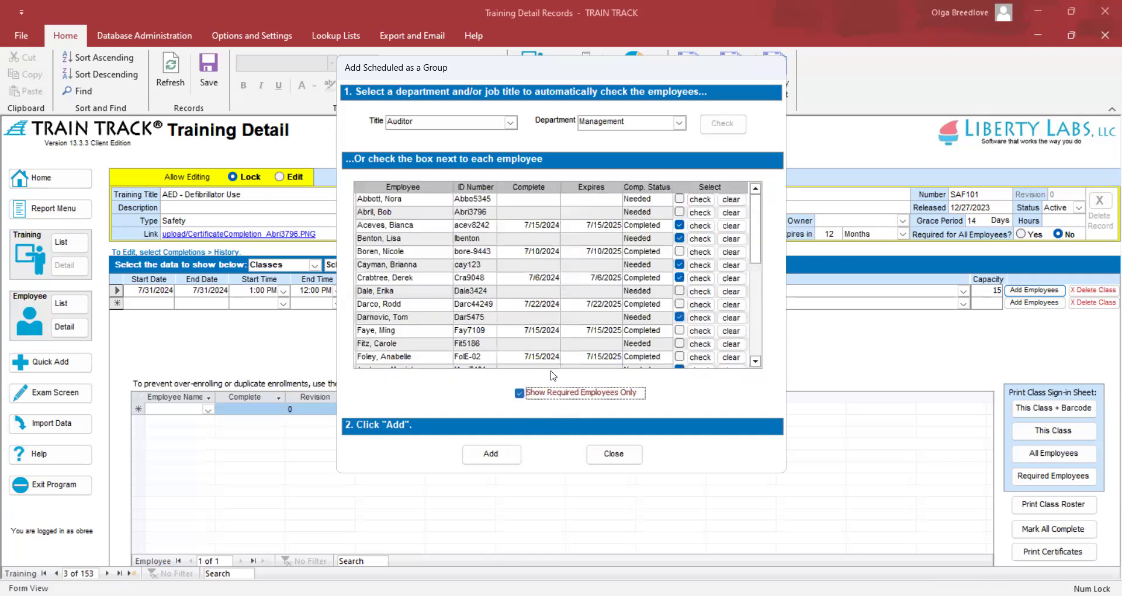
pyautogui.click(699, 200)
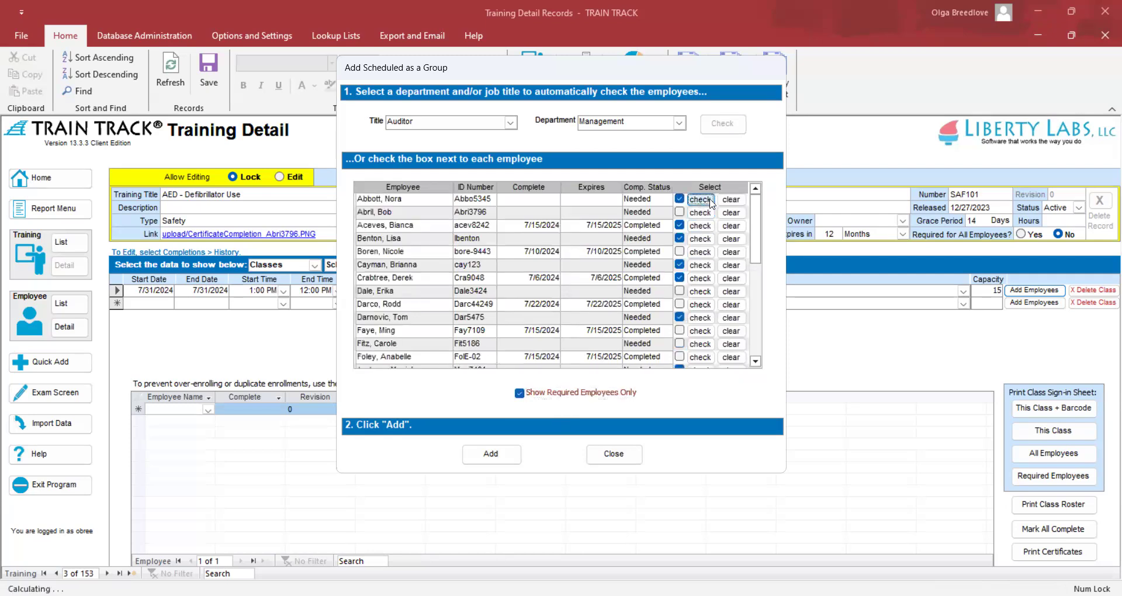
pyautogui.click(733, 200)
pyautogui.click(734, 199)
pyautogui.click(479, 460)
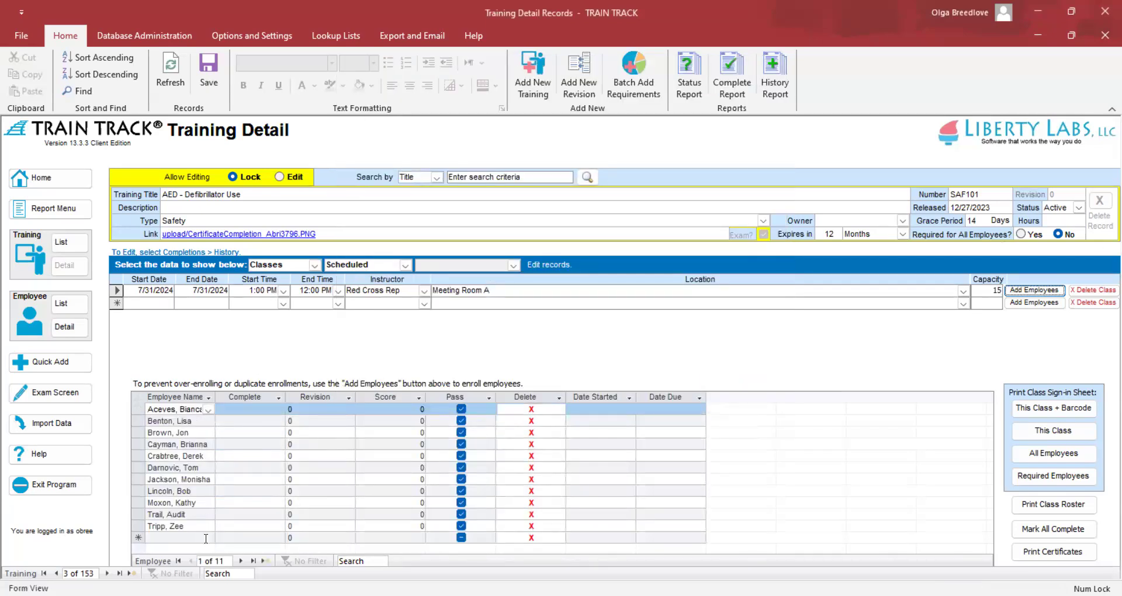
# Enroll one more employee, then delete that enrollment, leaving 11 enrollees
pyautogui.click(207, 538)
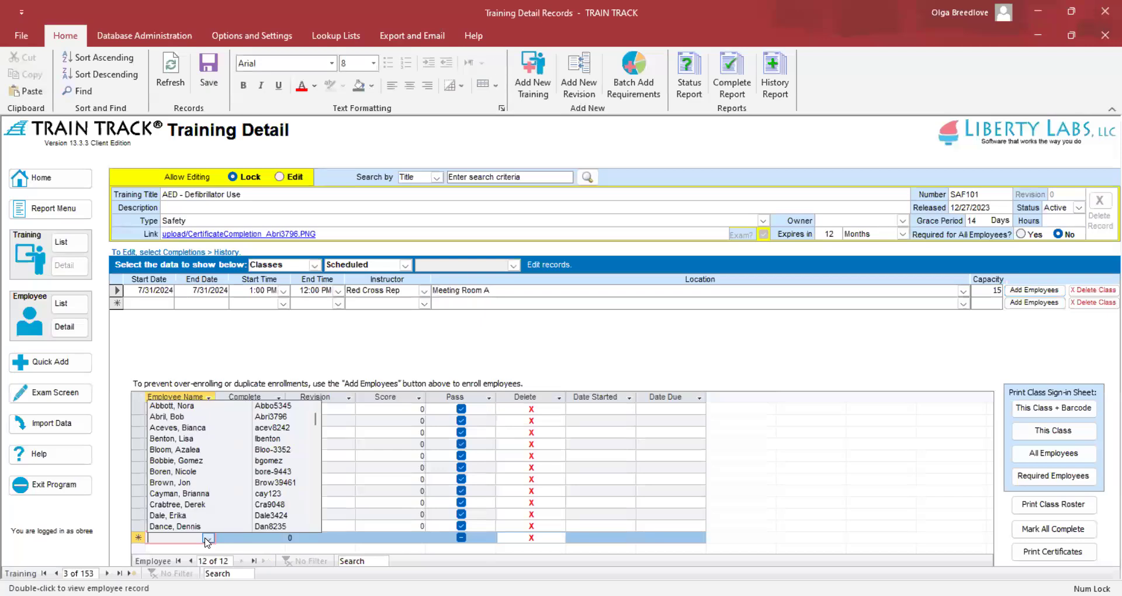
pyautogui.click(174, 406)
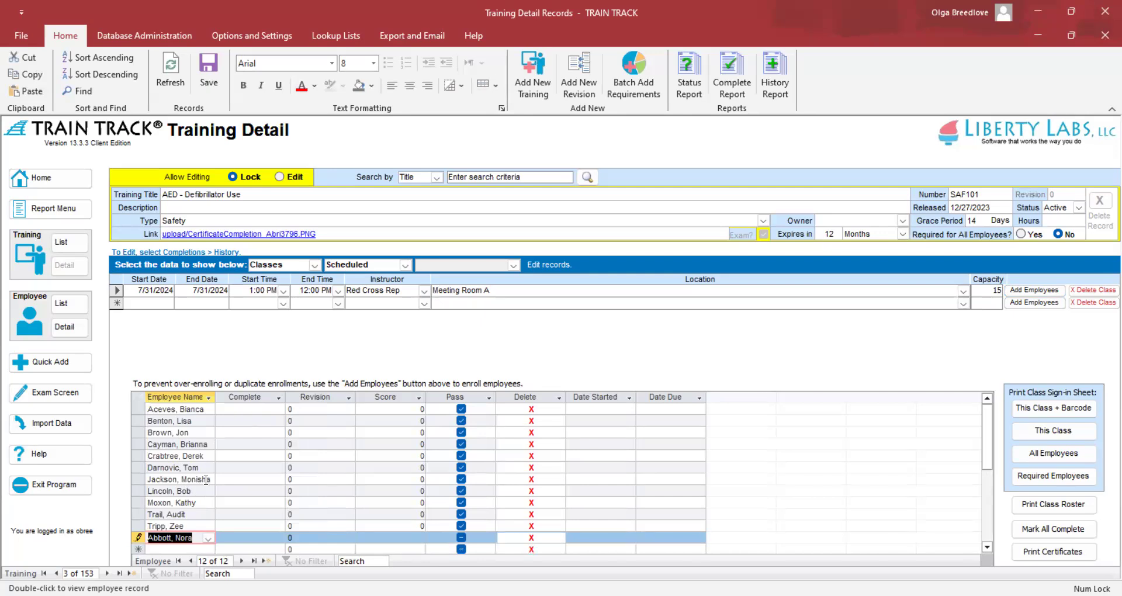
pyautogui.click(206, 480)
pyautogui.click(207, 479)
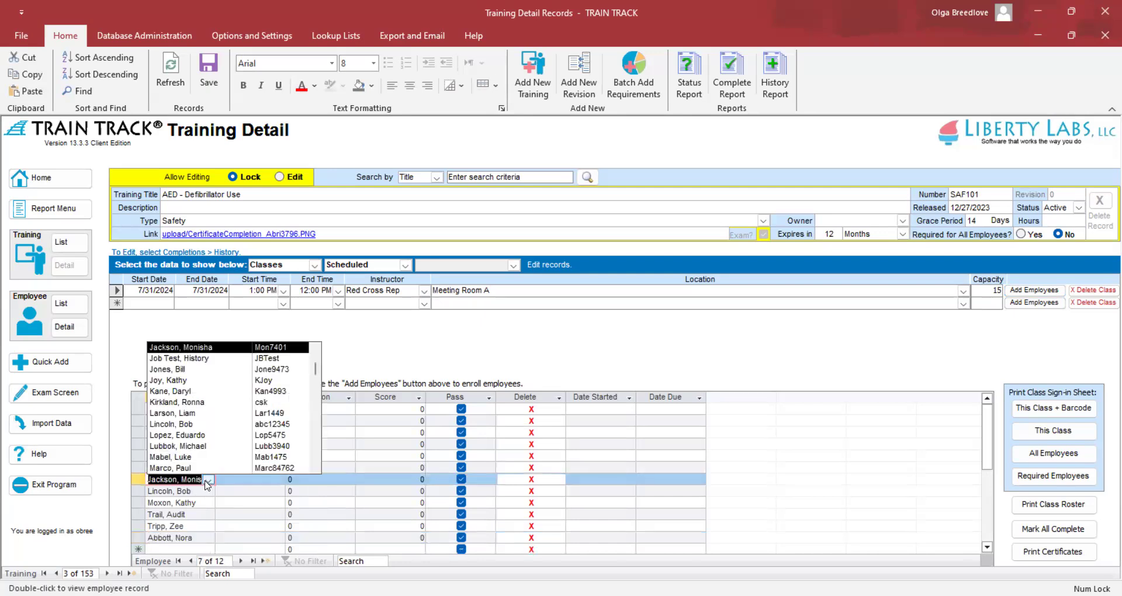
pyautogui.click(206, 480)
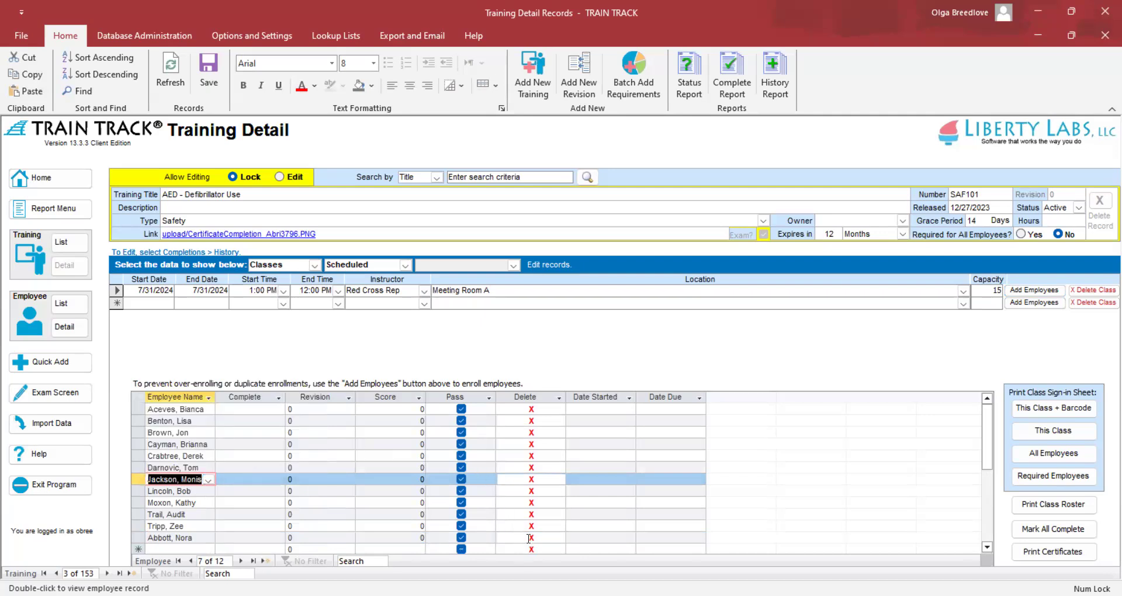
pyautogui.click(532, 538)
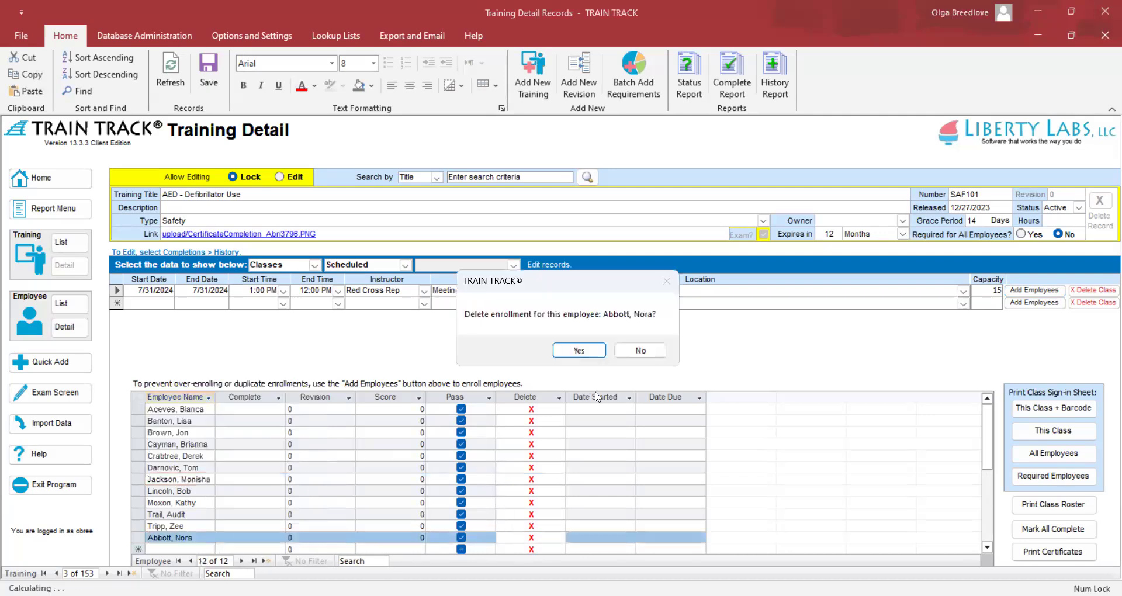
pyautogui.click(578, 351)
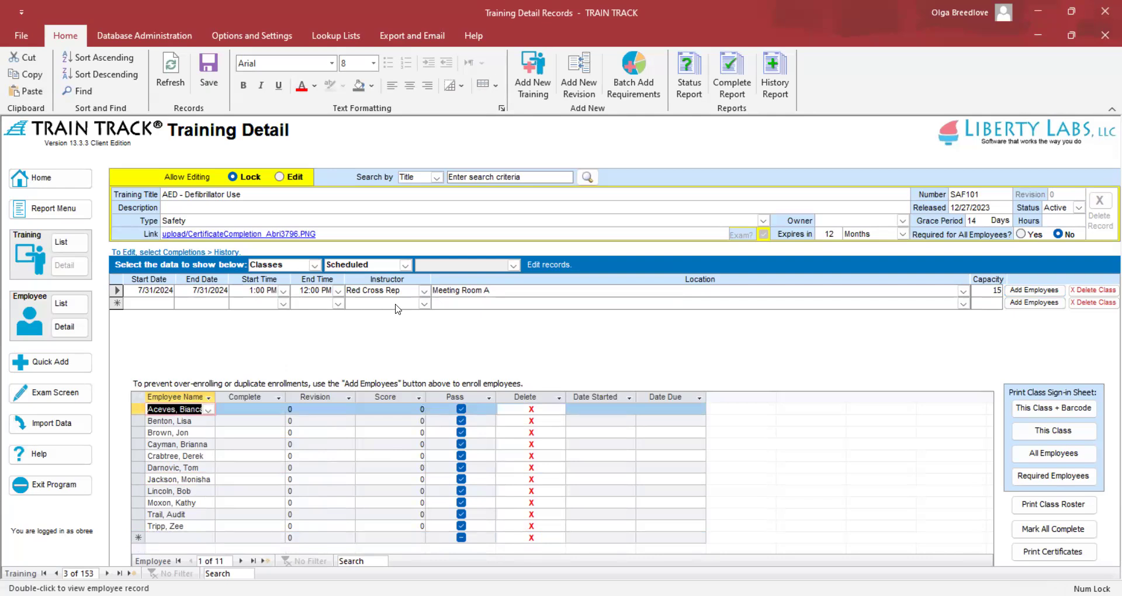
pyautogui.click(284, 290)
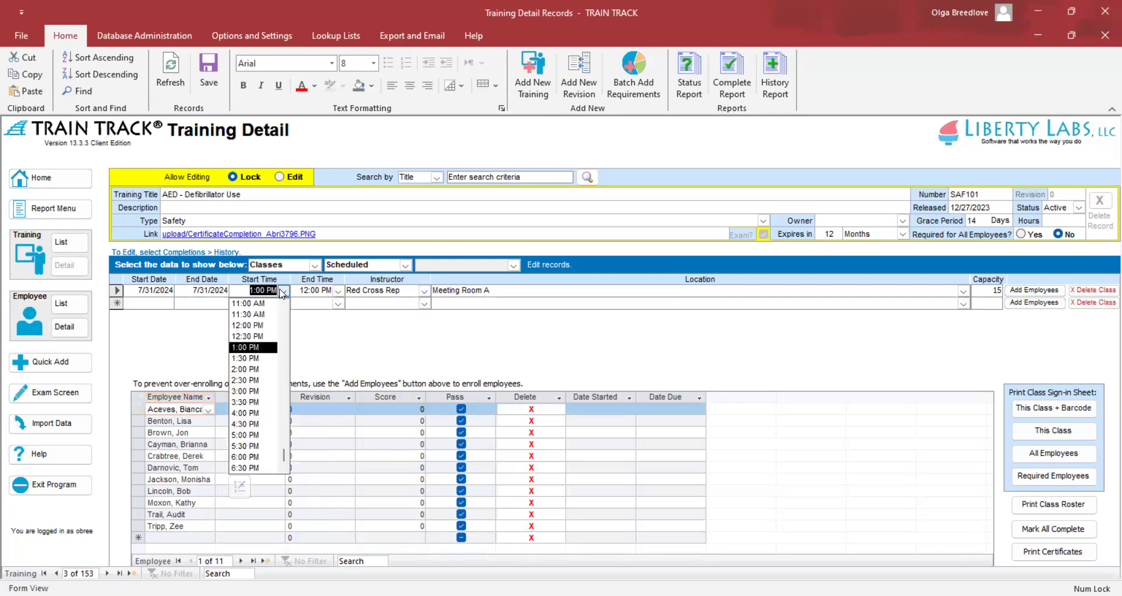
# Change the class time to 2:00 PM–3:00 PM and refresh to save it
pyautogui.click(258, 368)
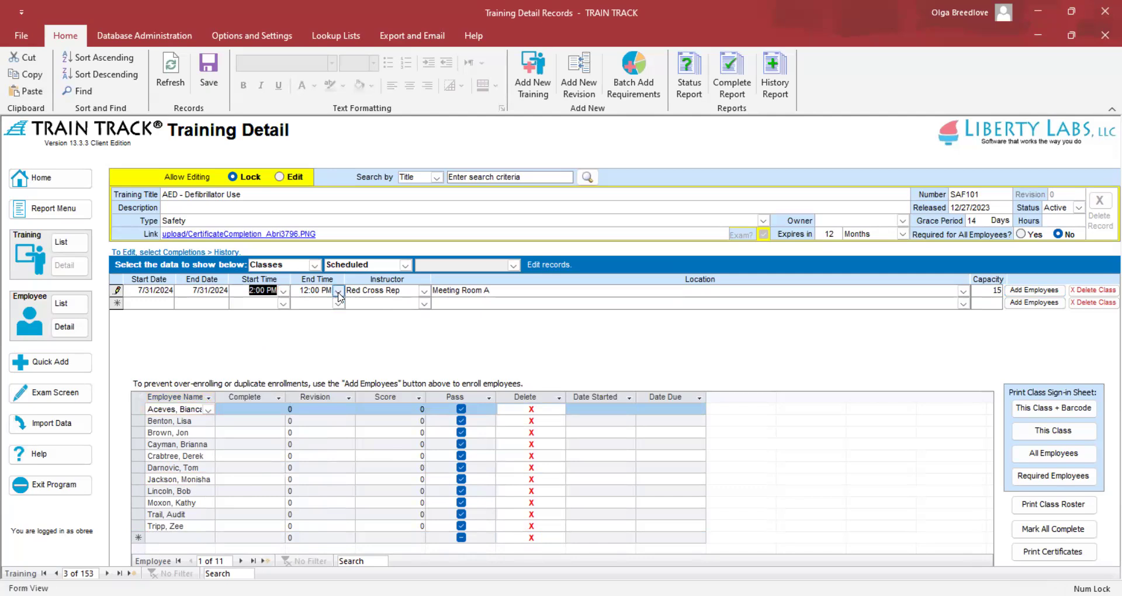
pyautogui.click(338, 291)
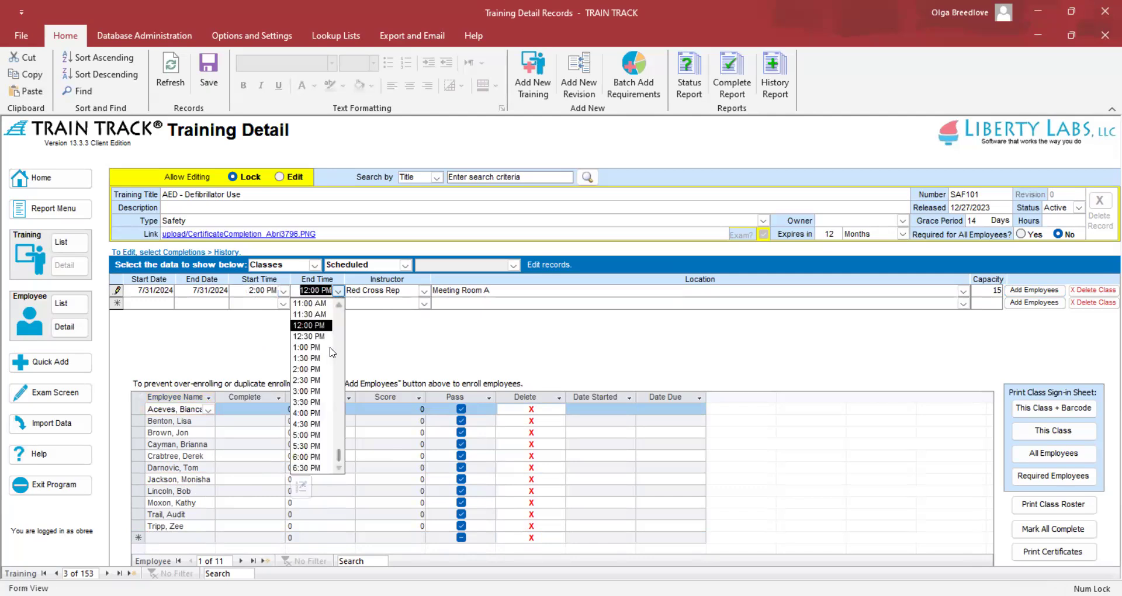
pyautogui.click(308, 391)
pyautogui.click(170, 76)
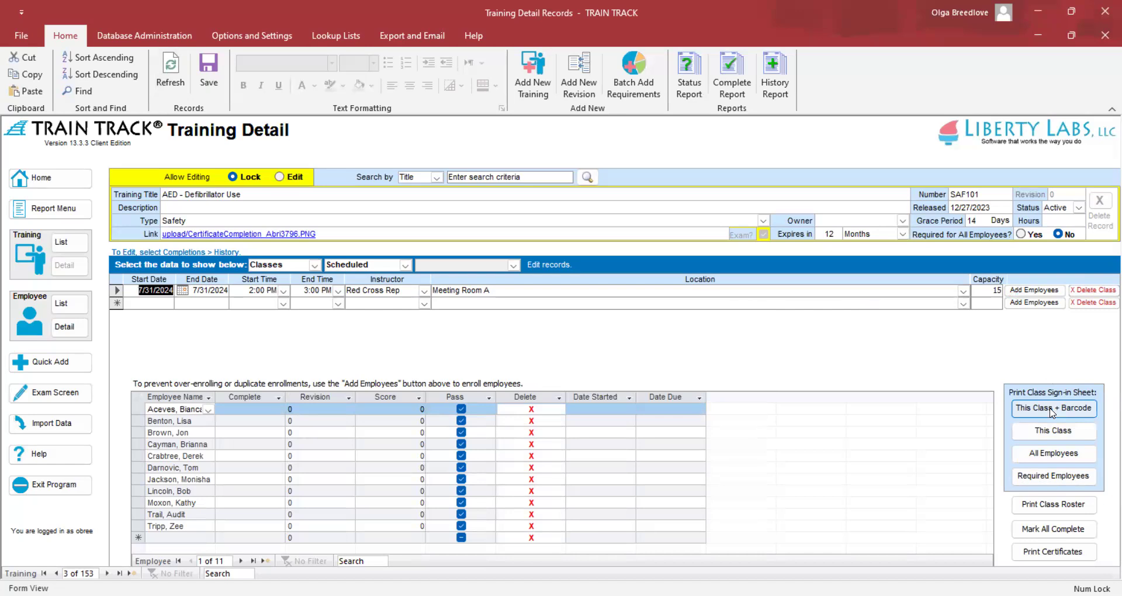
pyautogui.click(1050, 411)
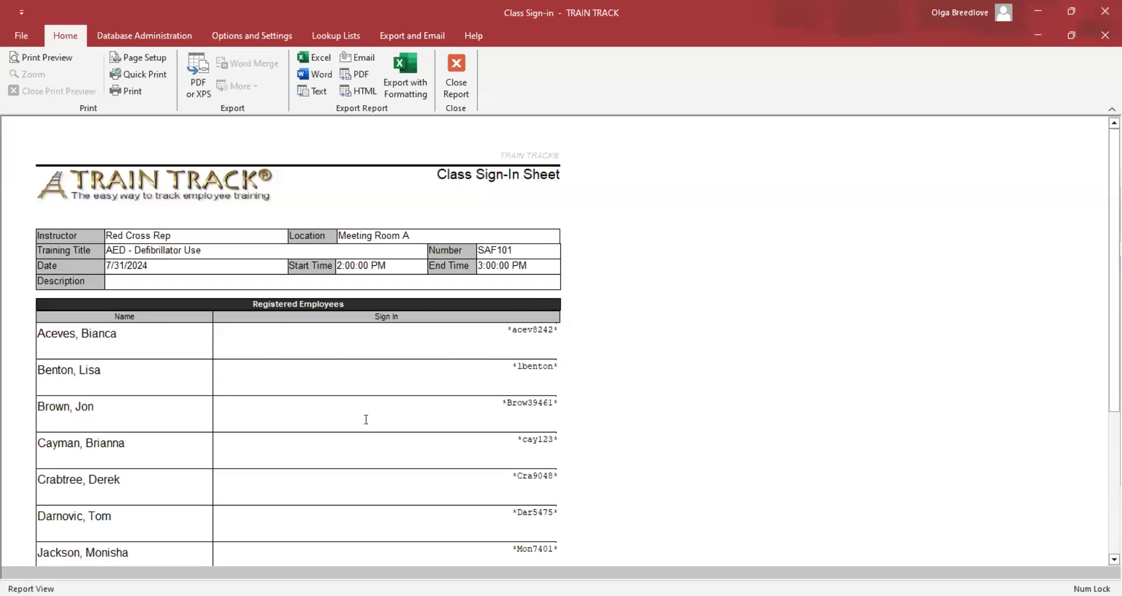
pyautogui.scroll(-5, 265, 475)
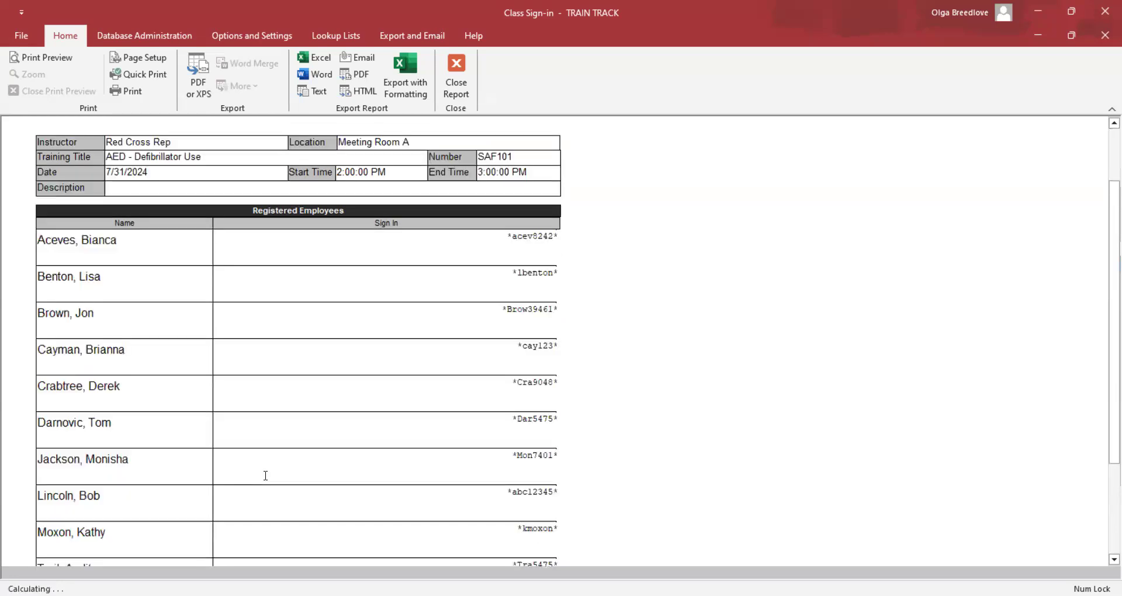
pyautogui.scroll(5, 264, 474)
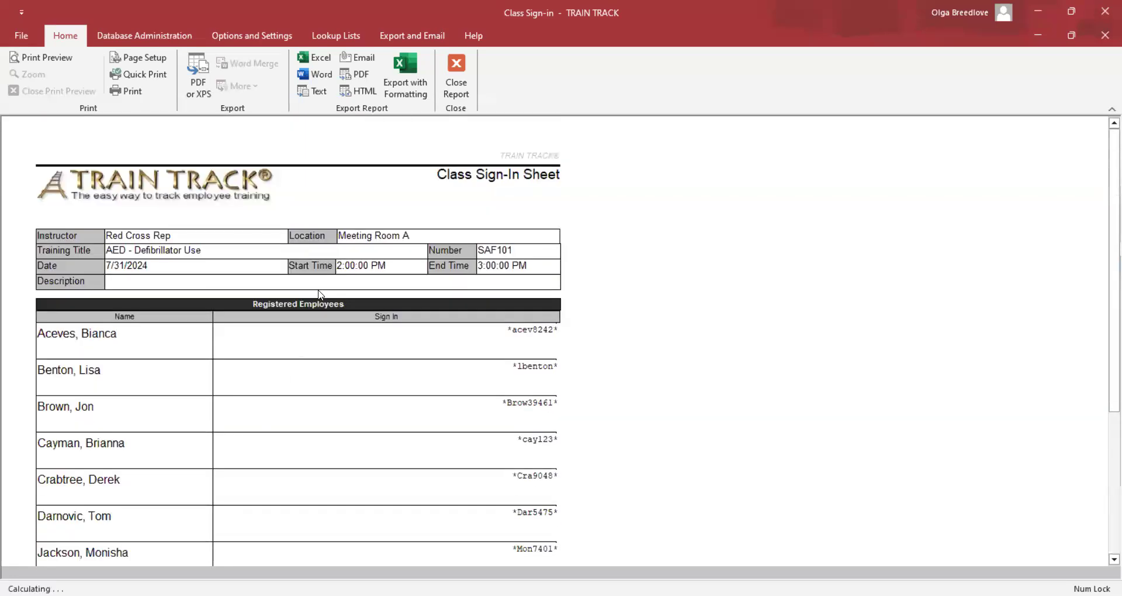
pyautogui.click(456, 76)
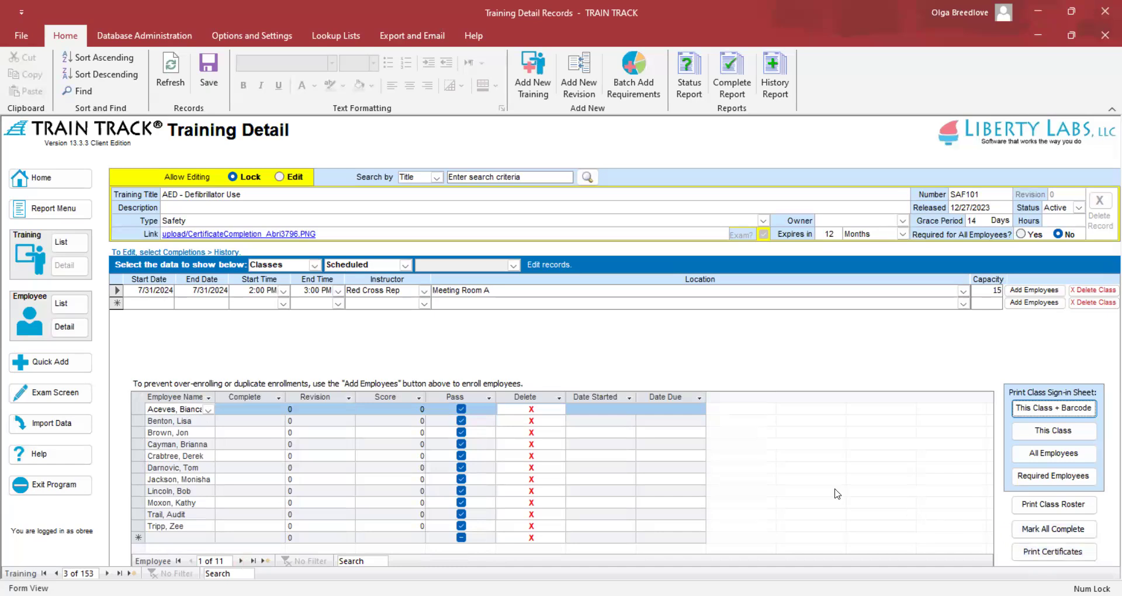
pyautogui.click(249, 408)
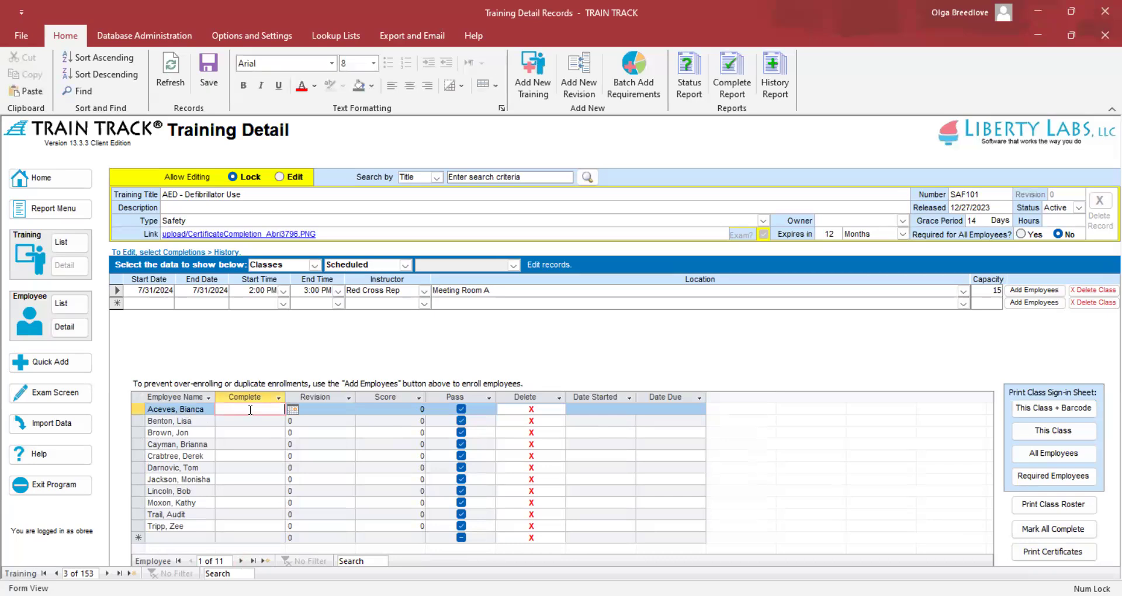
# Review the blank completion dates of enrollees two through five, then bring up the class data choices
pyautogui.click(250, 421)
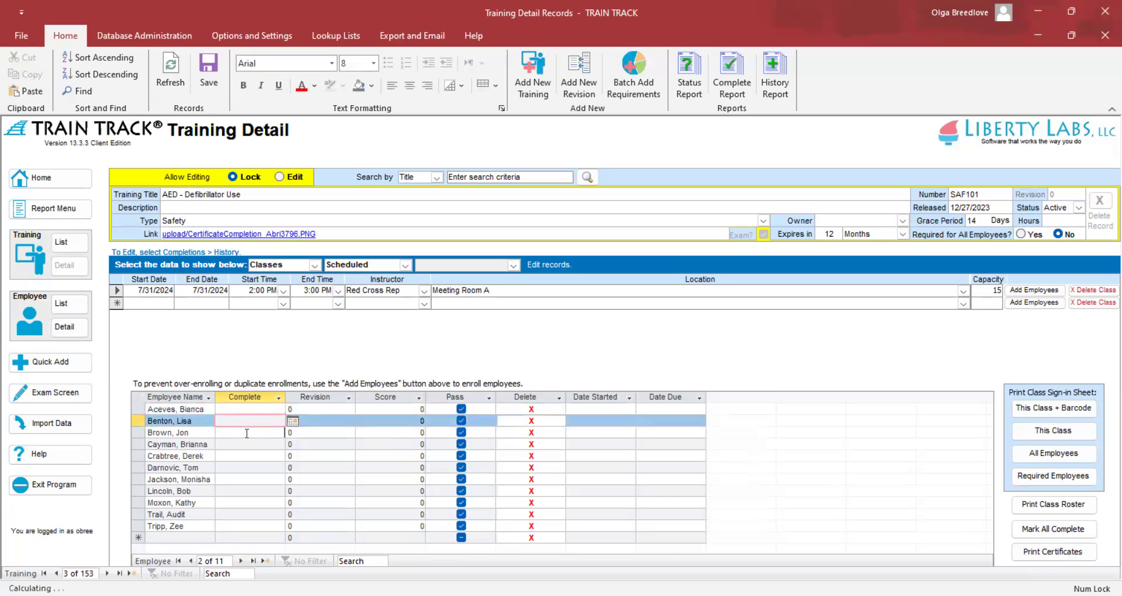
pyautogui.click(247, 434)
pyautogui.click(248, 445)
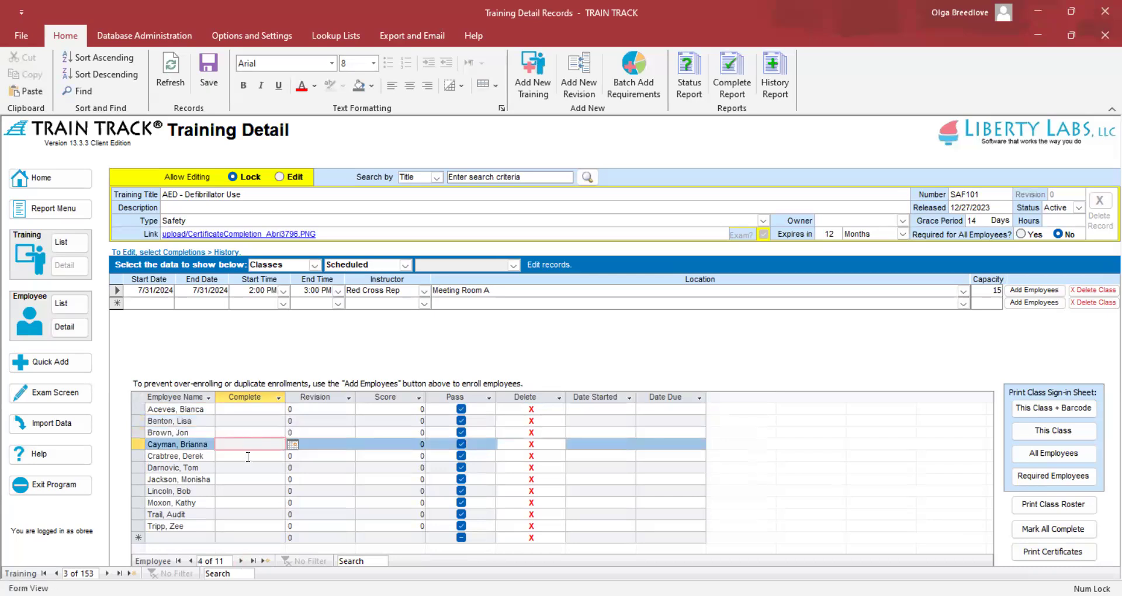
pyautogui.click(248, 456)
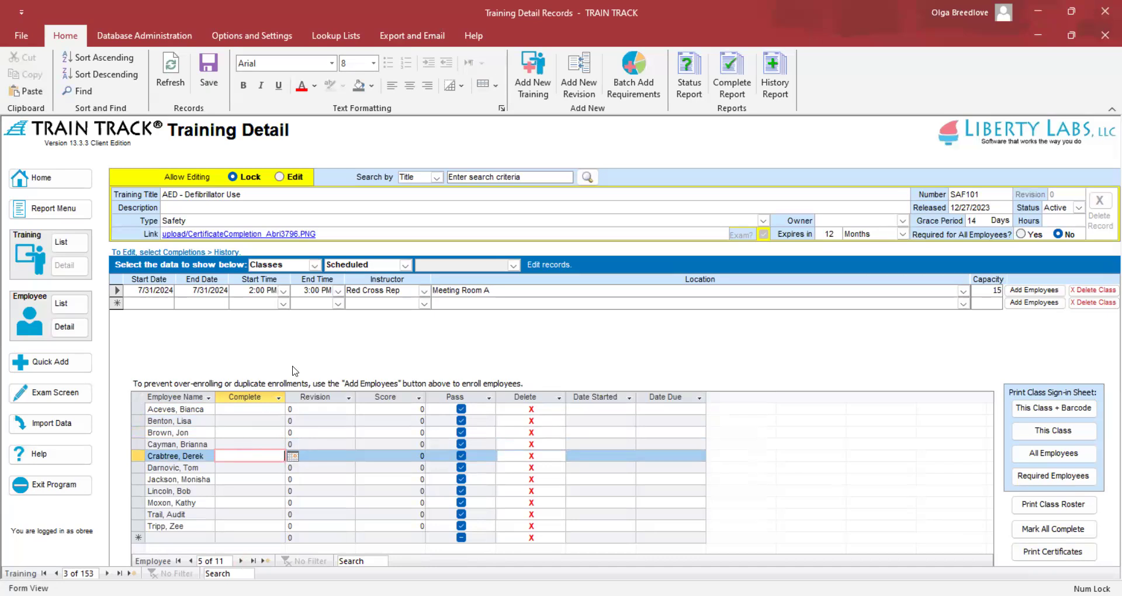
pyautogui.click(405, 266)
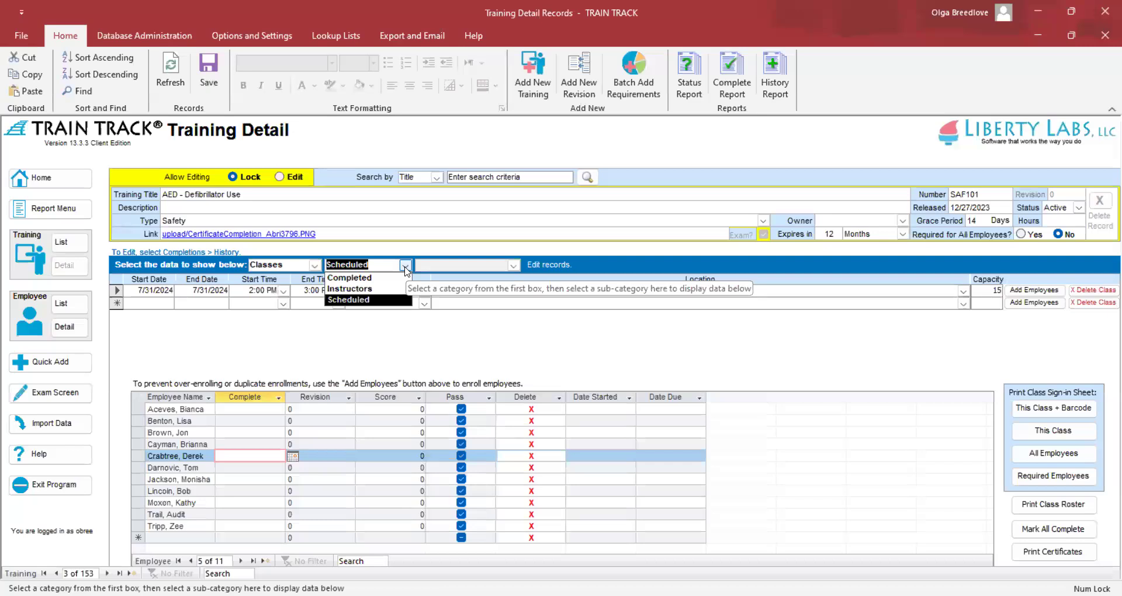
# Switch the class data view to Completed, then to Instructors, and select the new trainer row
pyautogui.click(374, 283)
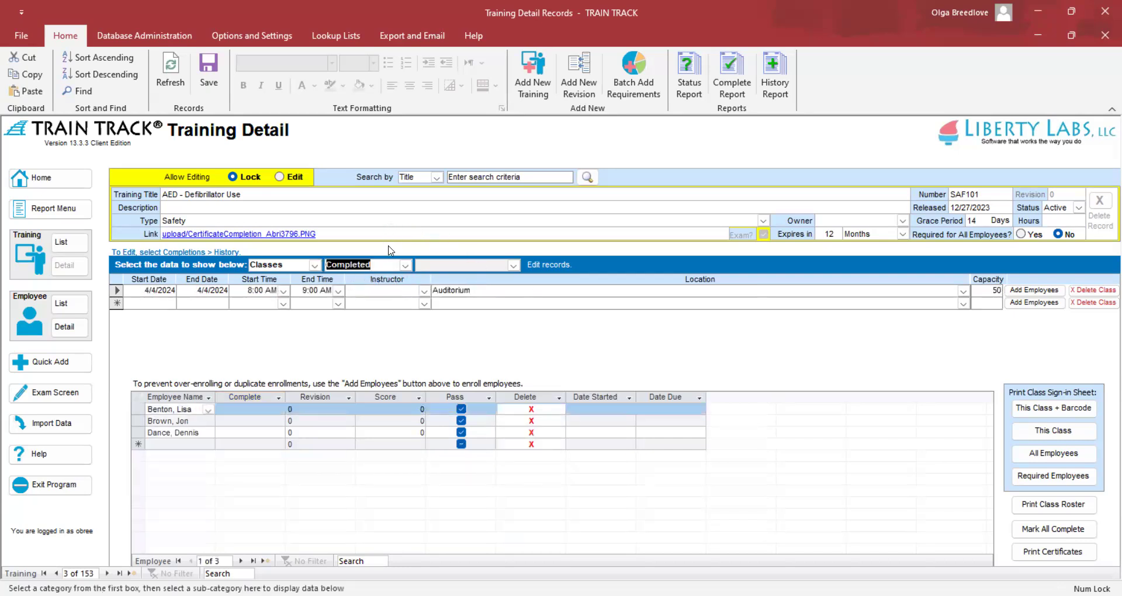
pyautogui.click(405, 266)
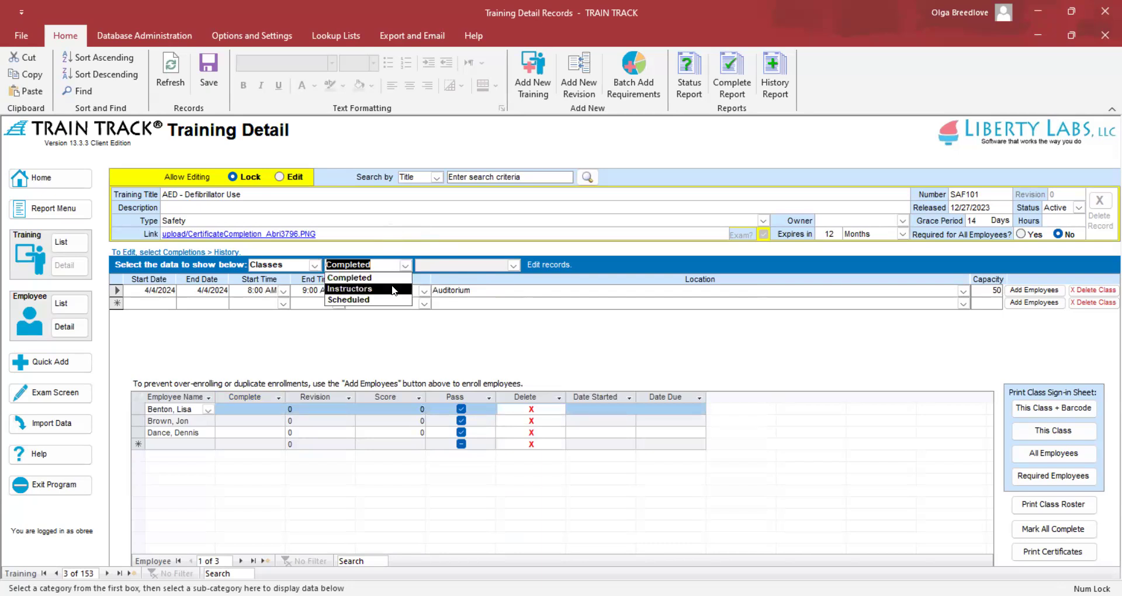
pyautogui.click(394, 290)
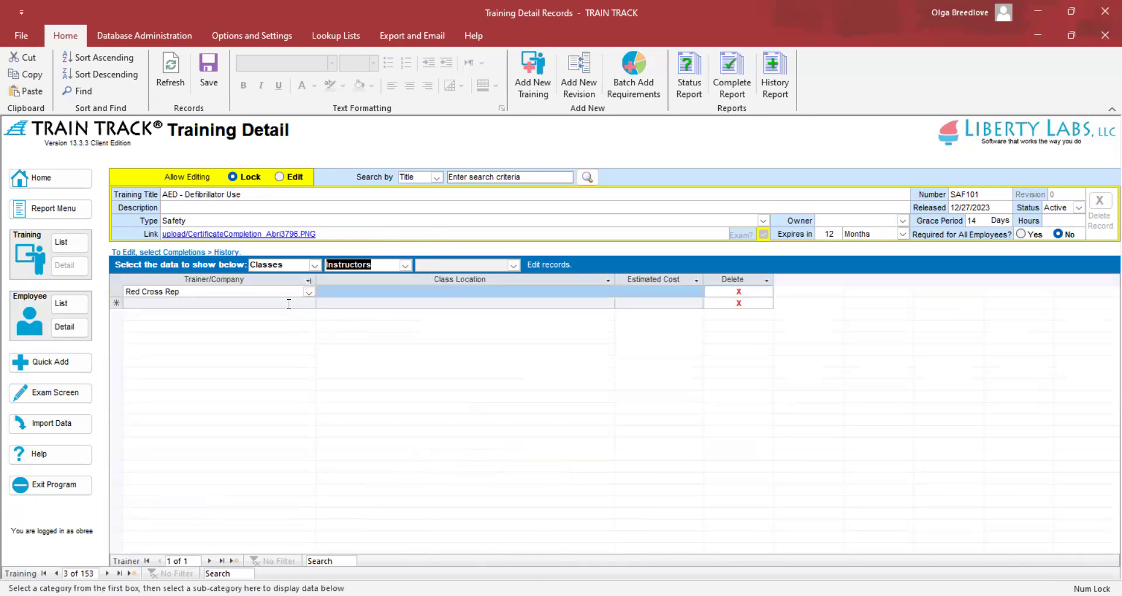
pyautogui.click(288, 304)
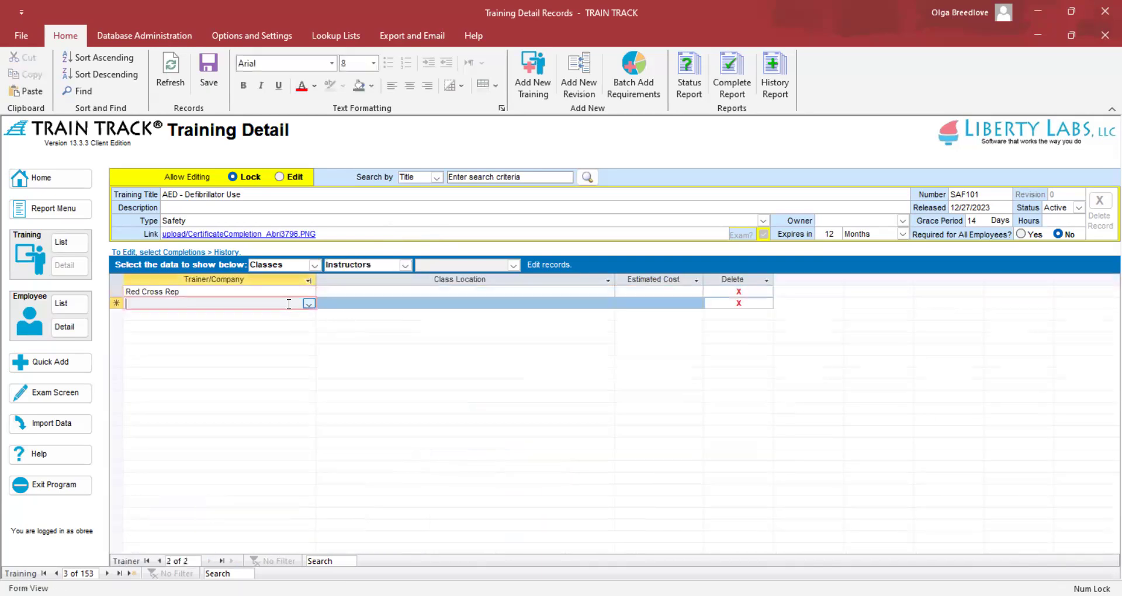
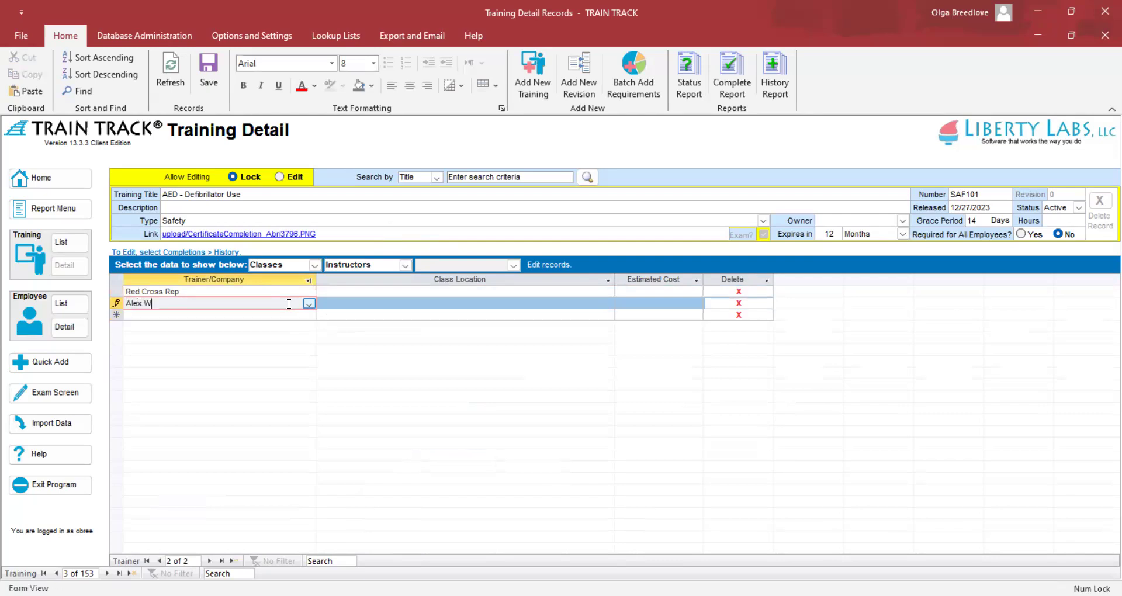
# Add a second instructor by name with location Meeteing Pod 3, keeping Red Cross Rep undeleted
pyautogui.press('Tab')
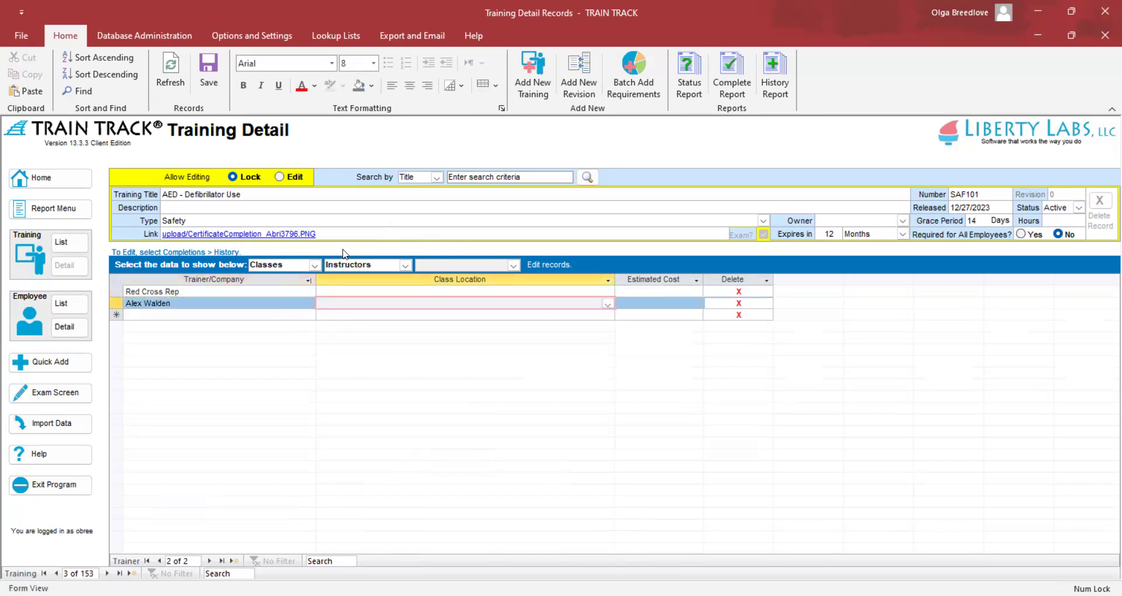
pyautogui.click(608, 305)
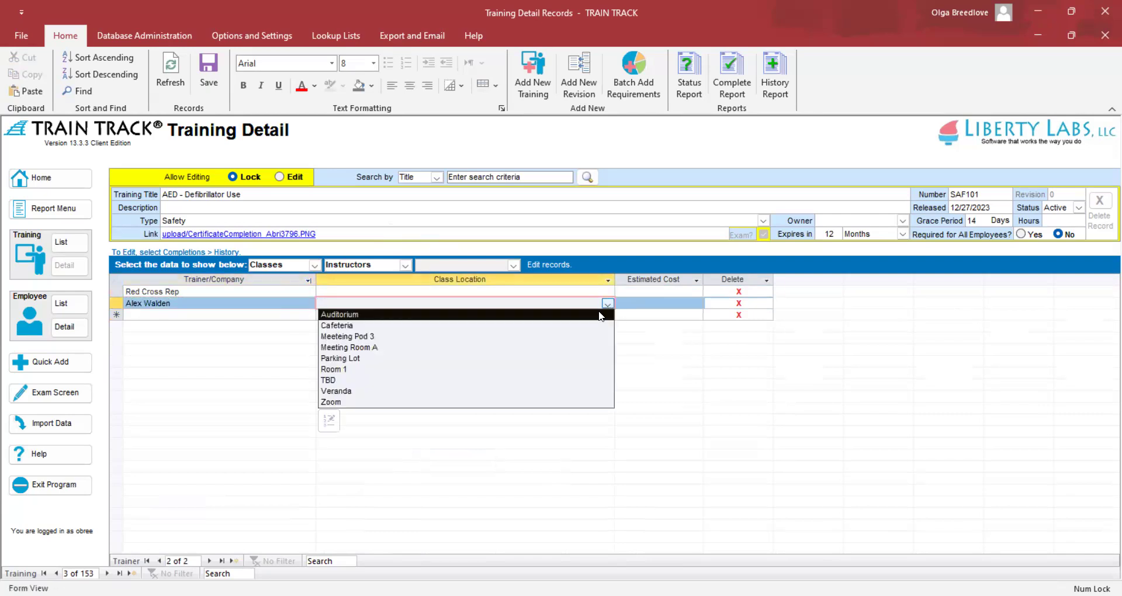
pyautogui.click(587, 336)
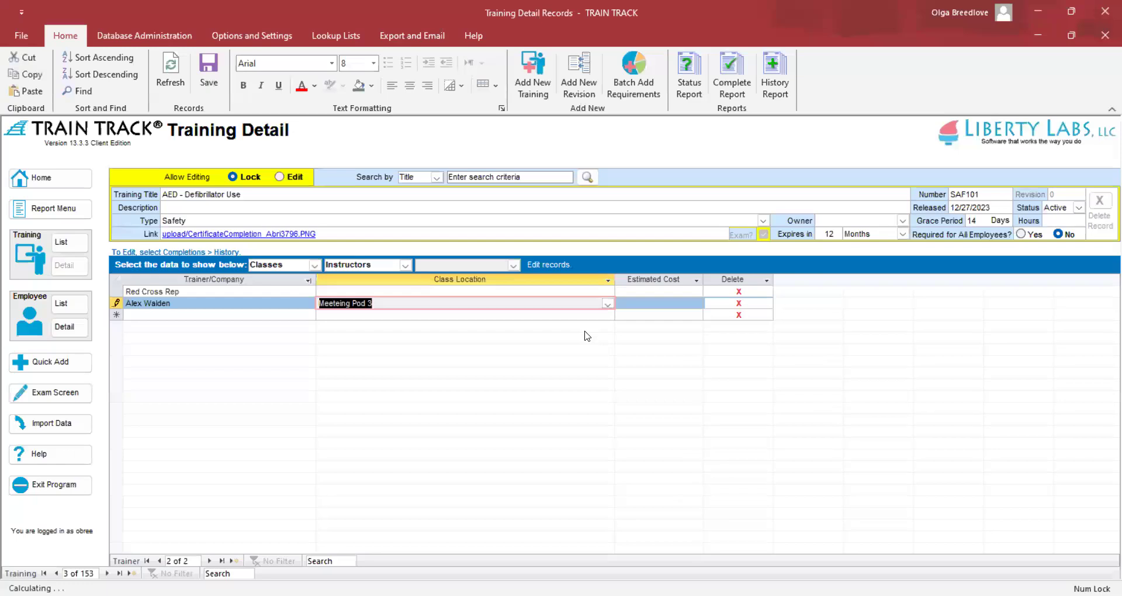
pyautogui.click(643, 304)
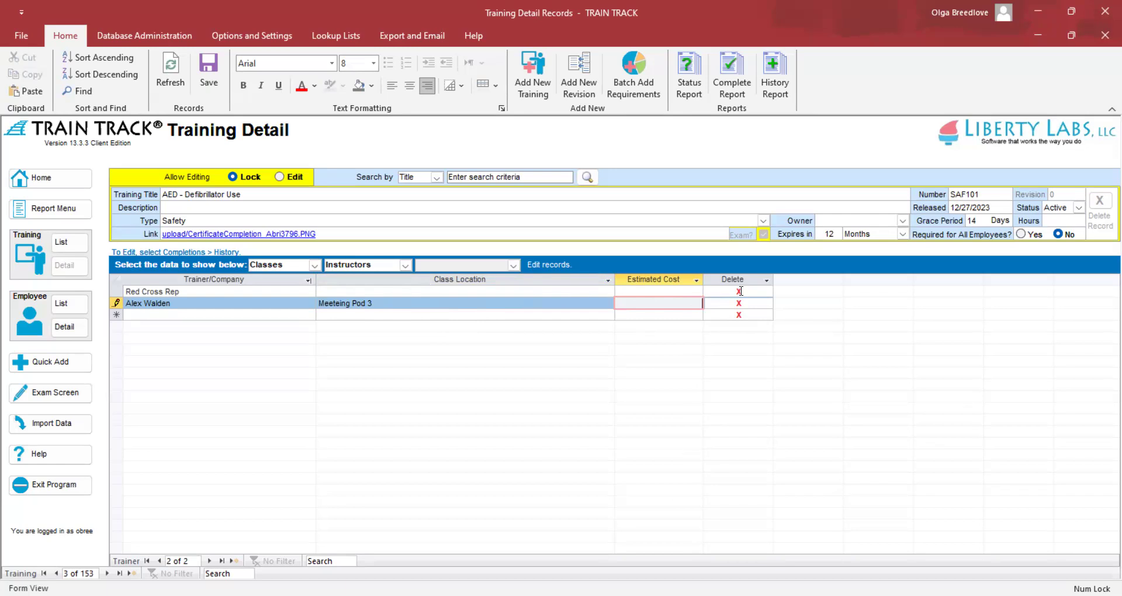
pyautogui.click(739, 291)
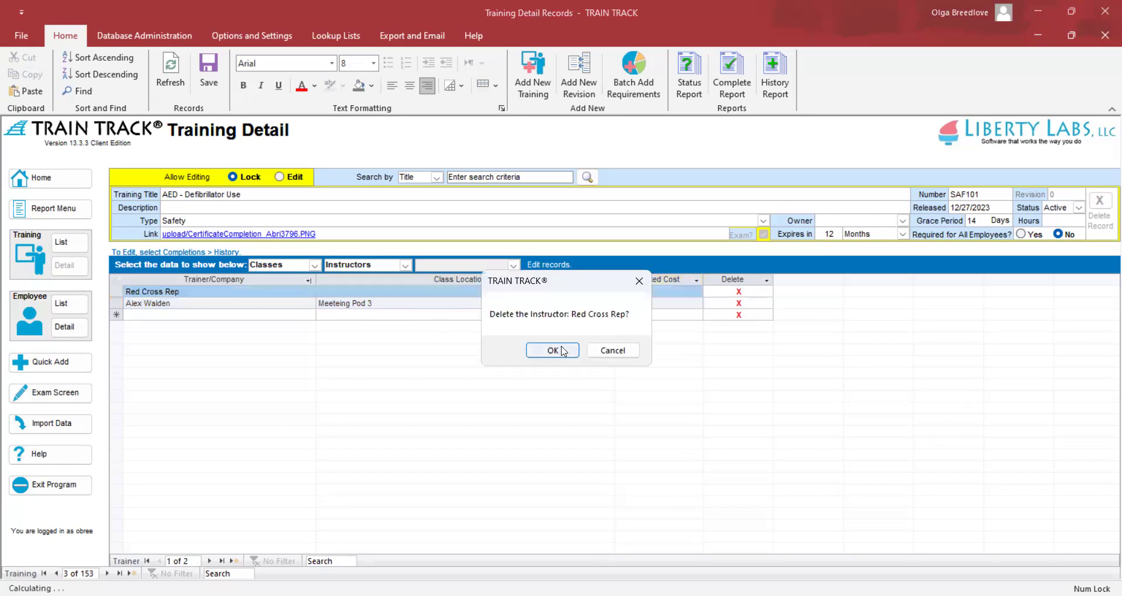
pyautogui.click(607, 351)
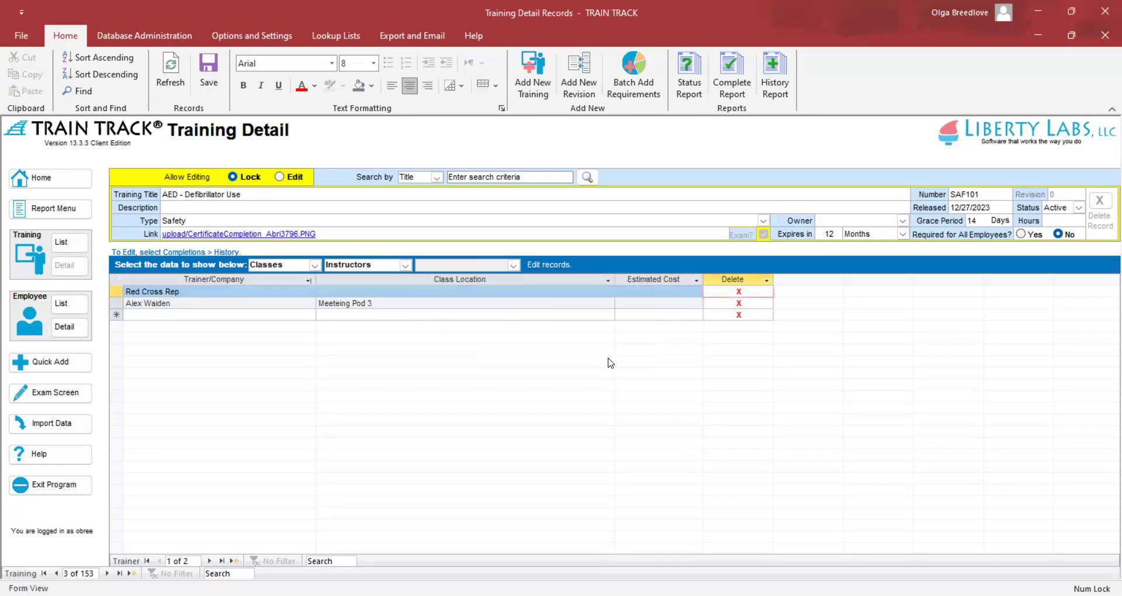